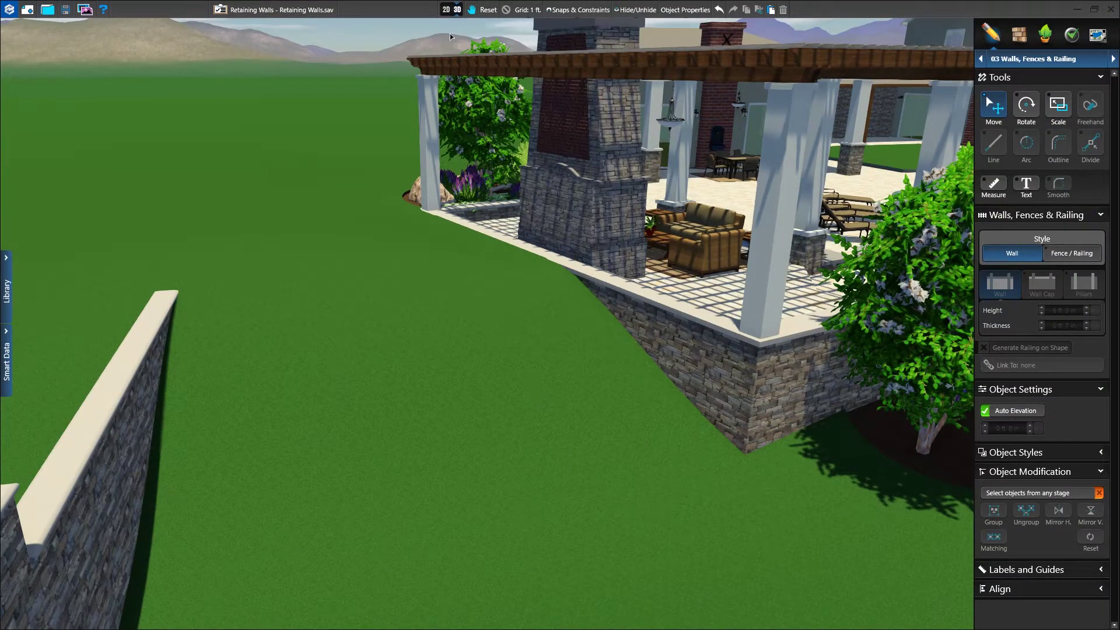
Step: In the 2D plan, draw a straight wall about 21' 7" long from the existing retaining wall's end corner to the pergola patio edge
{"action": "left_click", "coordinate": [447, 10]}
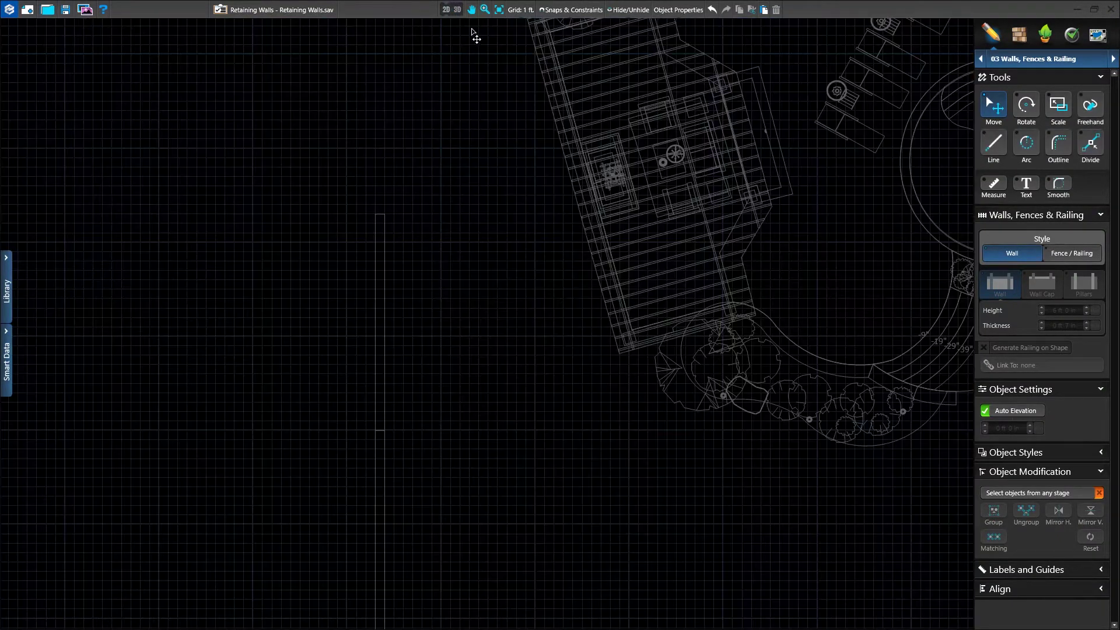
{"action": "left_click", "coordinate": [982, 149]}
{"action": "scroll", "coordinate": [379, 249], "scroll_direction": "up", "scroll_amount": 3}
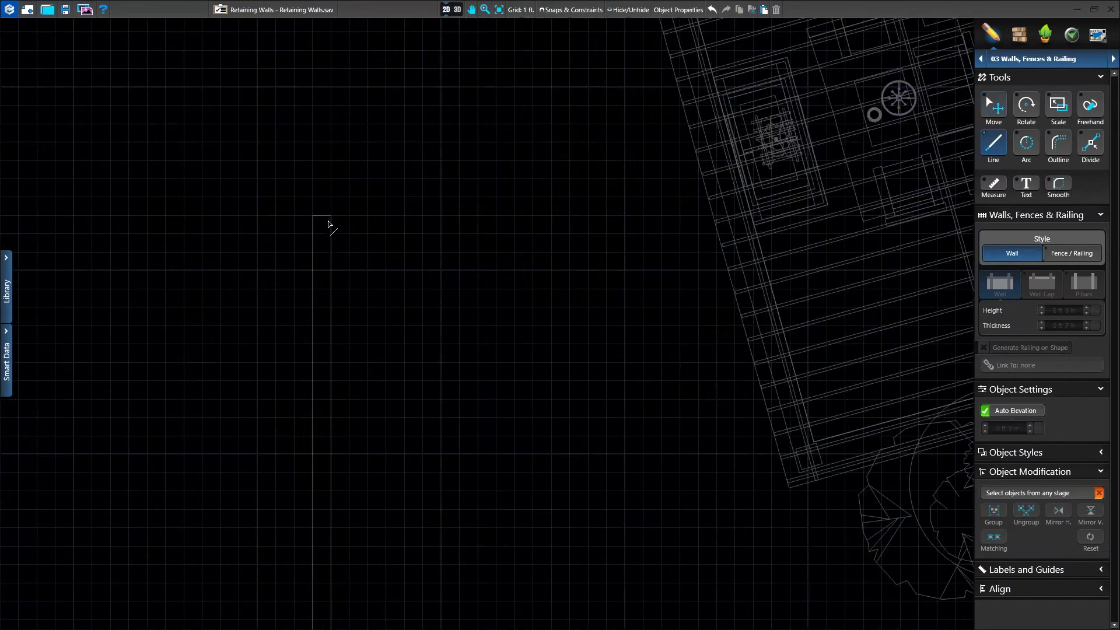
{"action": "left_click", "coordinate": [327, 223]}
{"action": "middle_click_drag", "start_coordinate": [541, 232], "coordinate": [348, 247]}
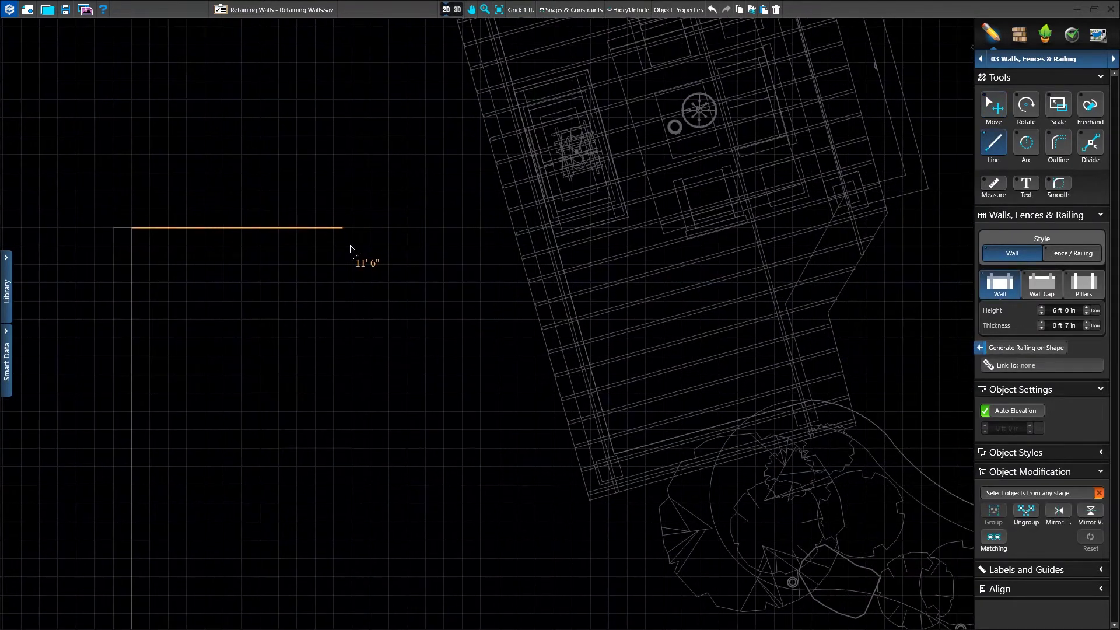
{"action": "left_click", "coordinate": [527, 226]}
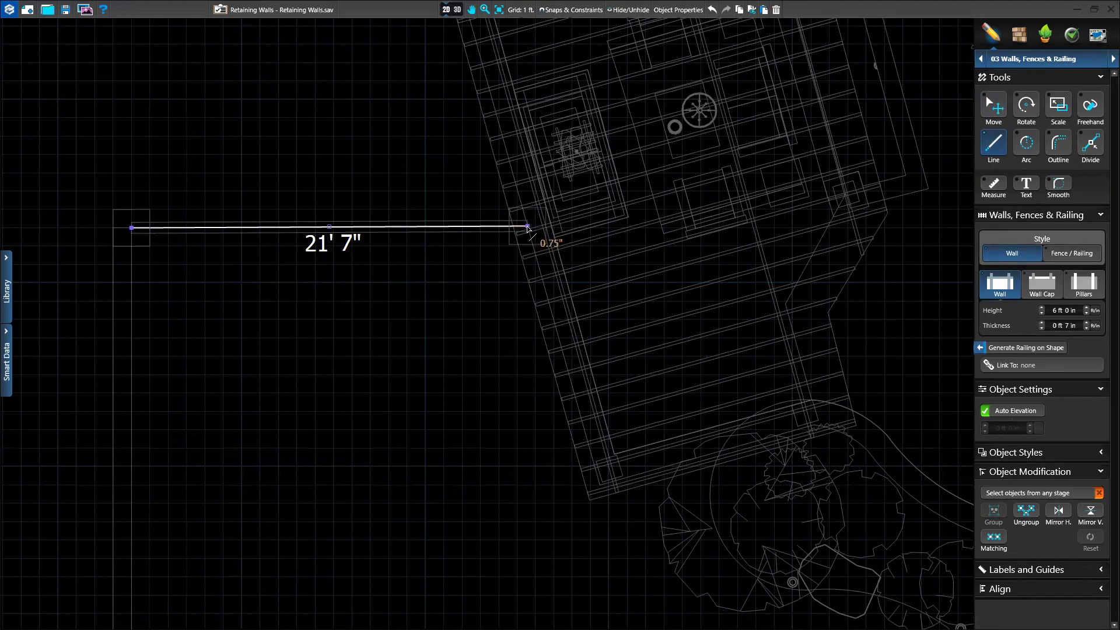
{"action": "right_click", "coordinate": [527, 226]}
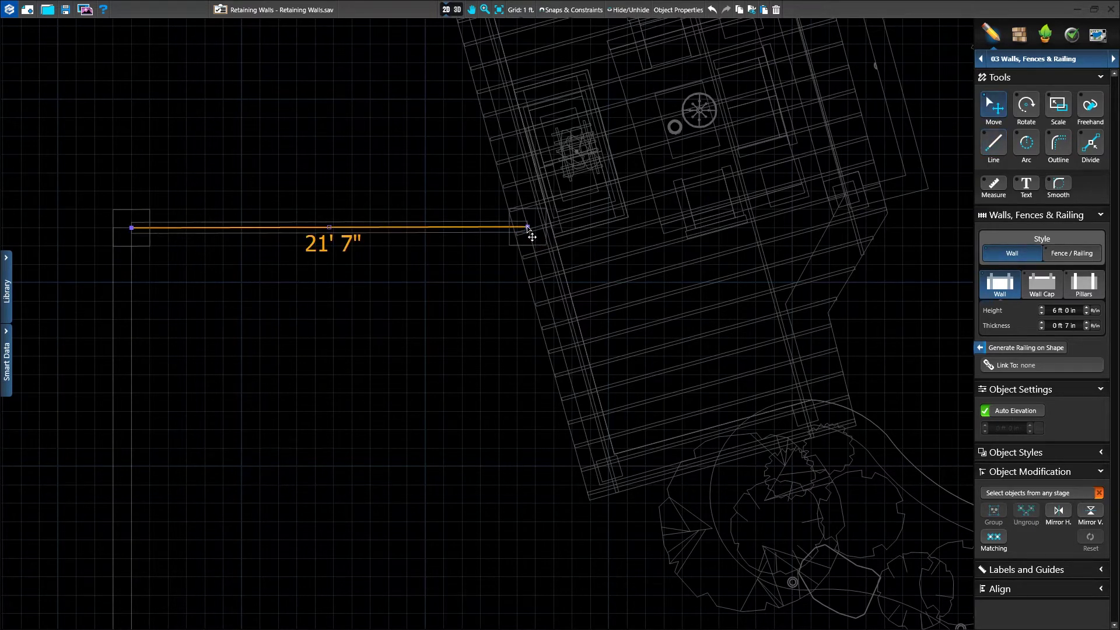
{"action": "scroll", "coordinate": [535, 307], "scroll_direction": "down", "scroll_amount": 2}
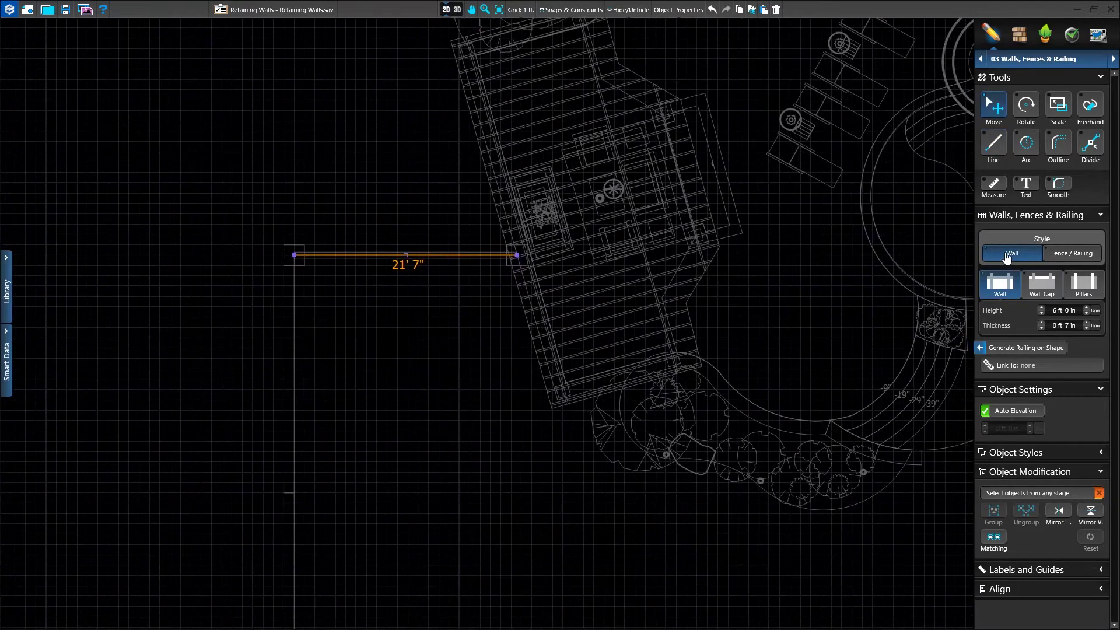
Step: Draw a second straight wall about 24' 11" long from the pergola's outer corner across to the existing retaining wall
{"action": "left_click", "coordinate": [993, 143]}
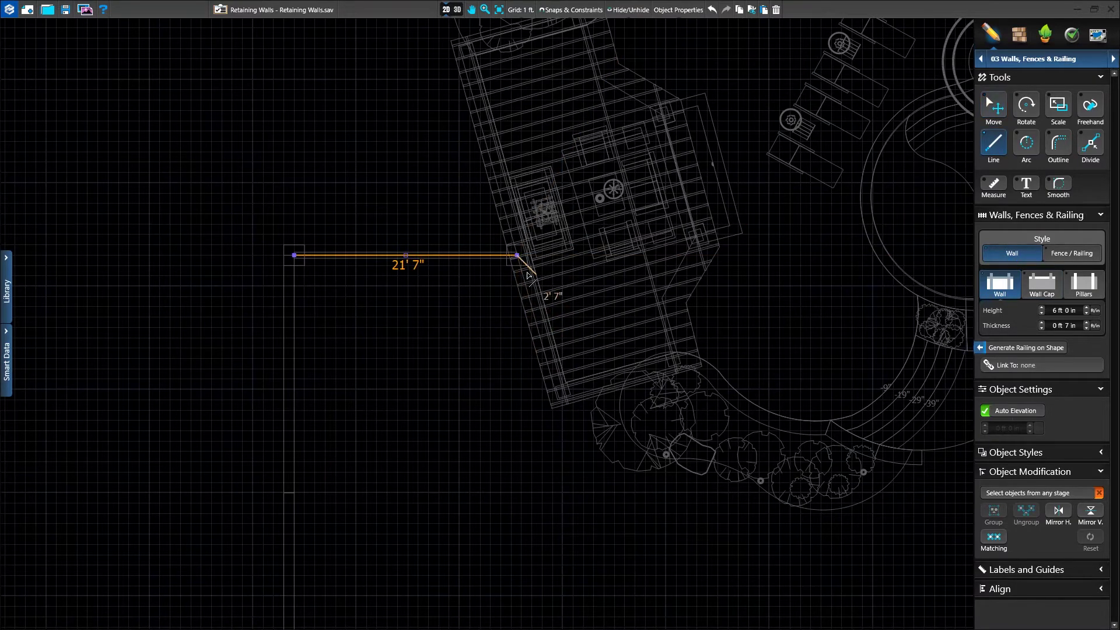
{"action": "scroll", "coordinate": [525, 356], "scroll_direction": "up", "scroll_amount": 5}
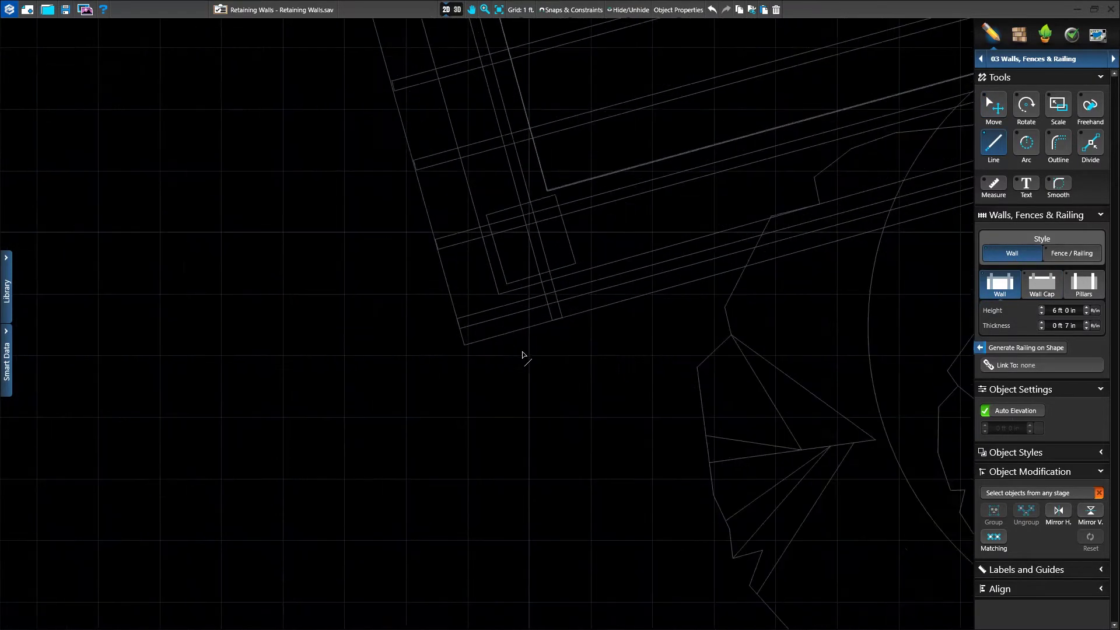
{"action": "left_click", "coordinate": [465, 345]}
{"action": "scroll", "coordinate": [373, 349], "scroll_direction": "down", "scroll_amount": 5}
{"action": "middle_click_drag", "start_coordinate": [318, 356], "coordinate": [653, 366]}
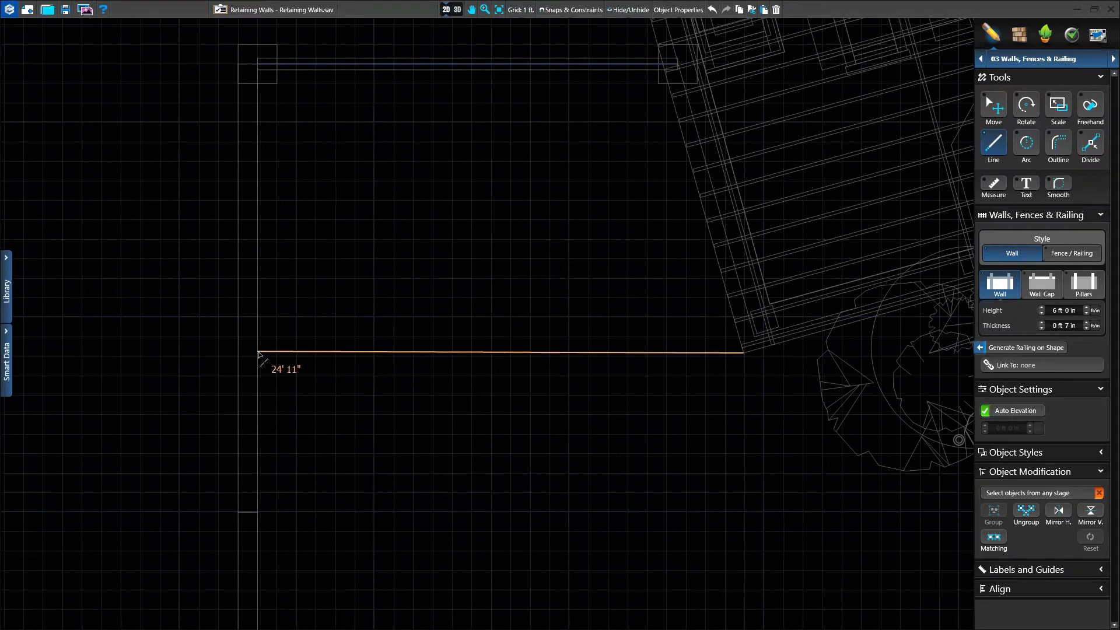
{"action": "double_click", "coordinate": [259, 354]}
{"action": "scroll", "coordinate": [420, 317], "scroll_direction": "down", "scroll_amount": 3}
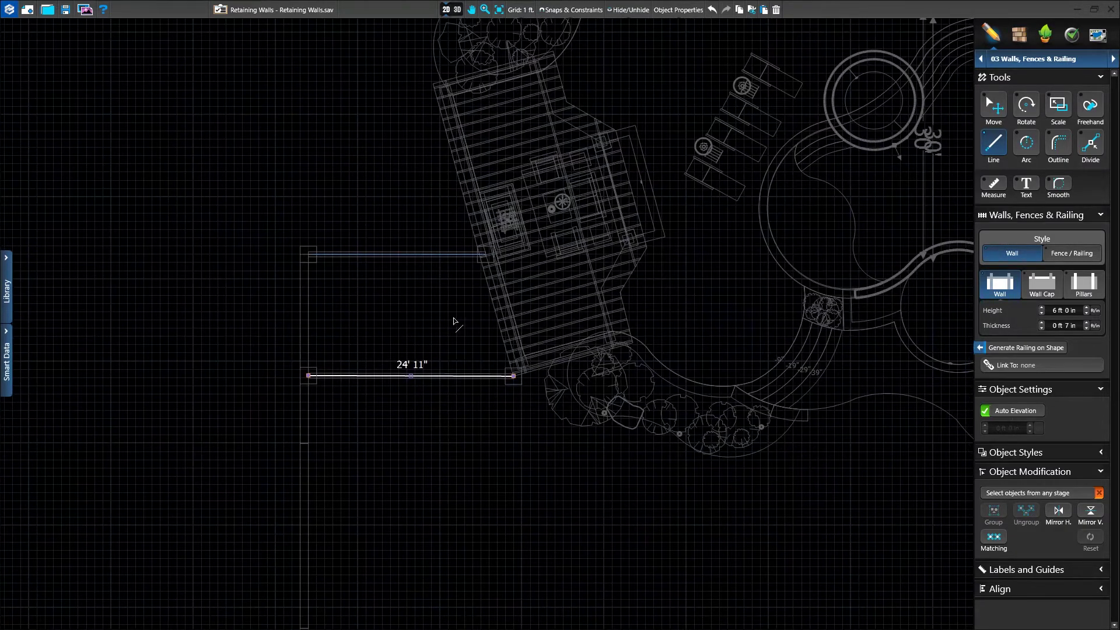
Step: Inspect the two new walls and their pillars in the 3D view
{"action": "left_click", "coordinate": [986, 102]}
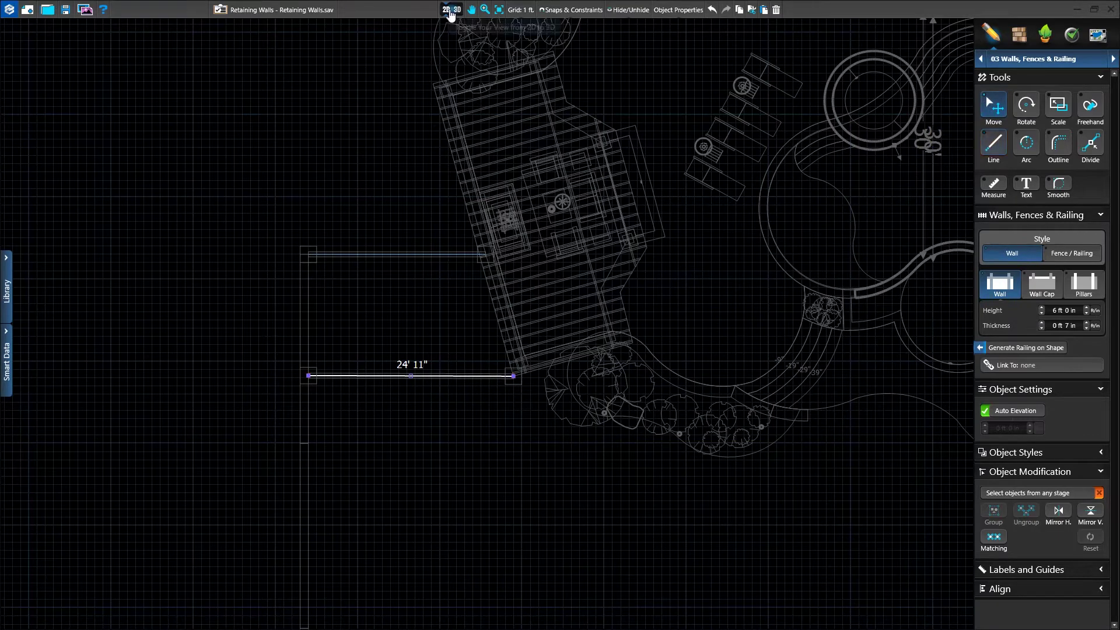
{"action": "left_click", "coordinate": [451, 11]}
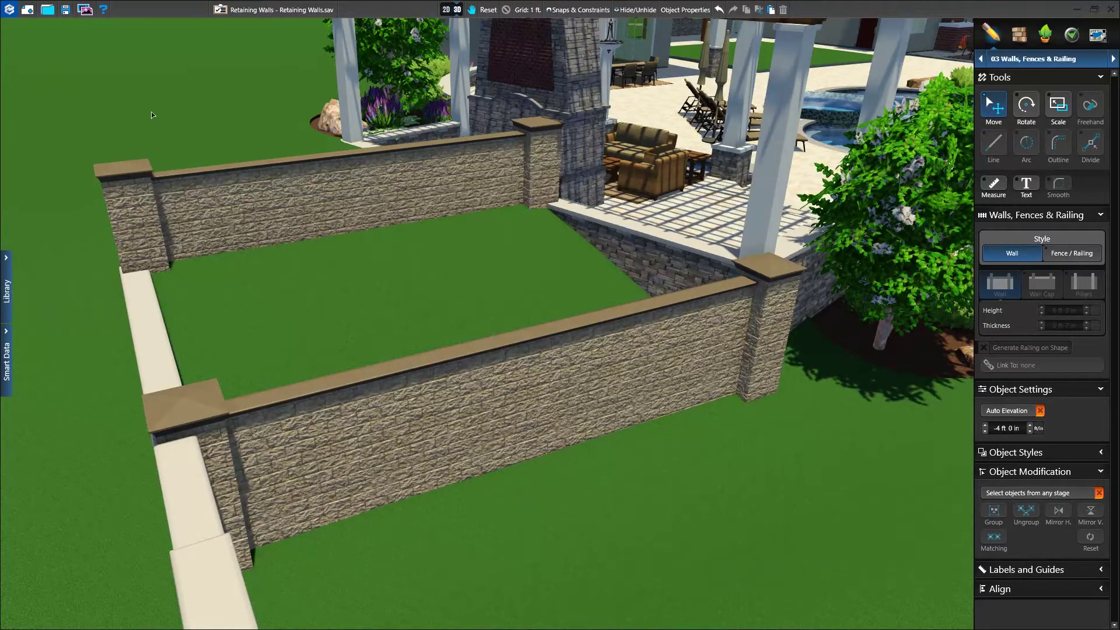
{"action": "left_click_drag", "start_coordinate": [634, 540], "coordinate": [563, 301]}
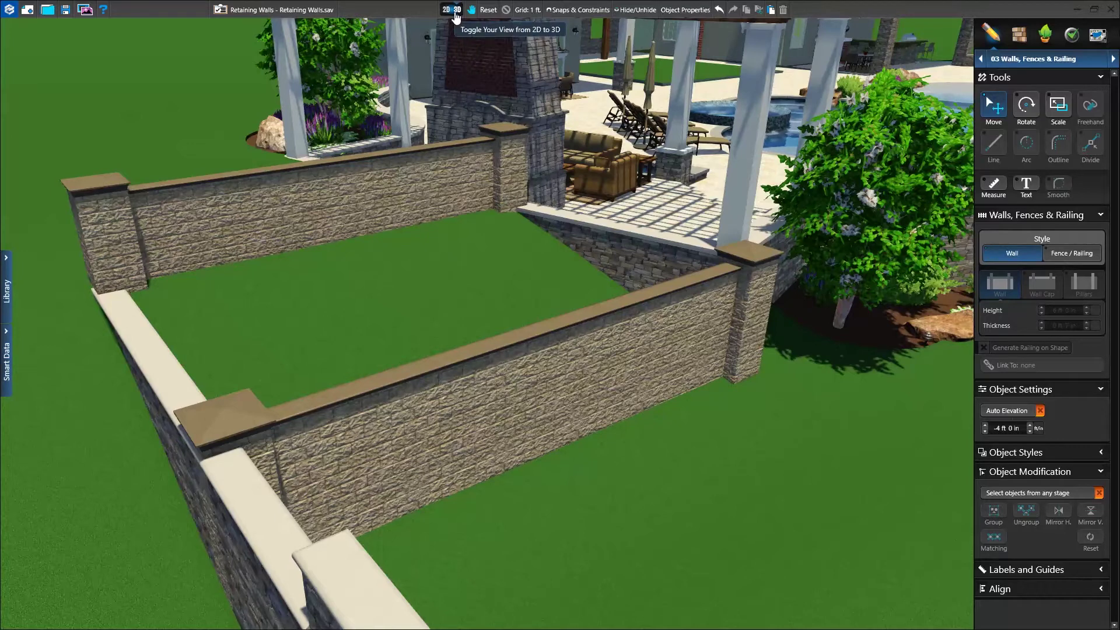
Step: Return to the 2D plan and delete both newly drawn walls
{"action": "left_click", "coordinate": [456, 13]}
{"action": "left_click_drag", "start_coordinate": [523, 198], "coordinate": [563, 580]}
{"action": "key", "text": "Delete"}
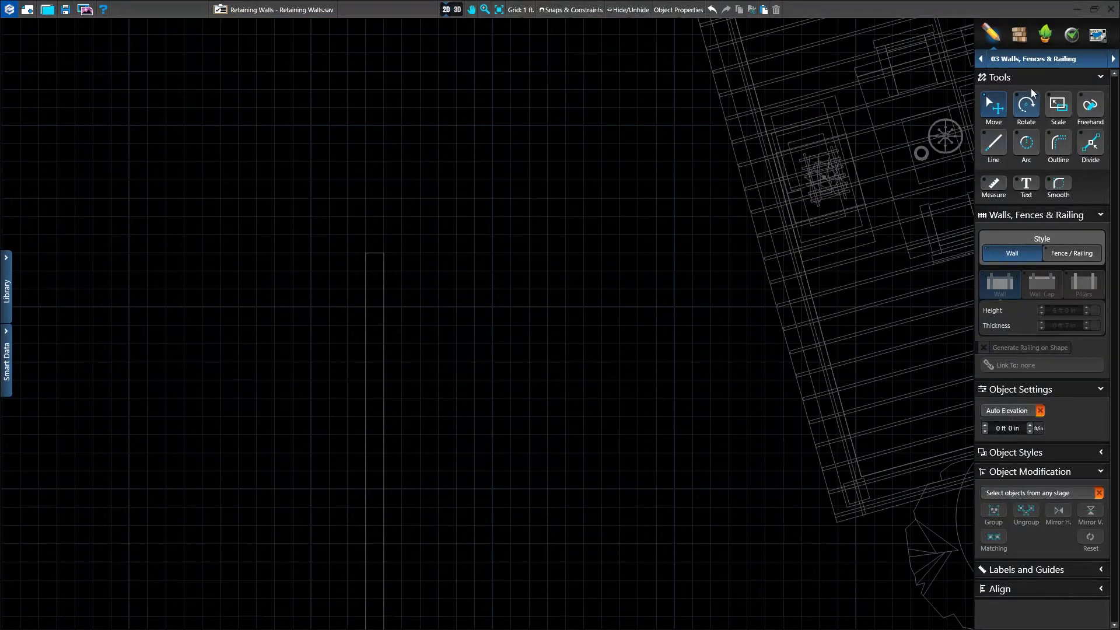
Step: In the Hardscapes & Decks stage, draw a 1 ft wide hardscape strip about 21' 10" long from the retaining wall's end to the patio edge
{"action": "left_click", "coordinate": [1044, 59]}
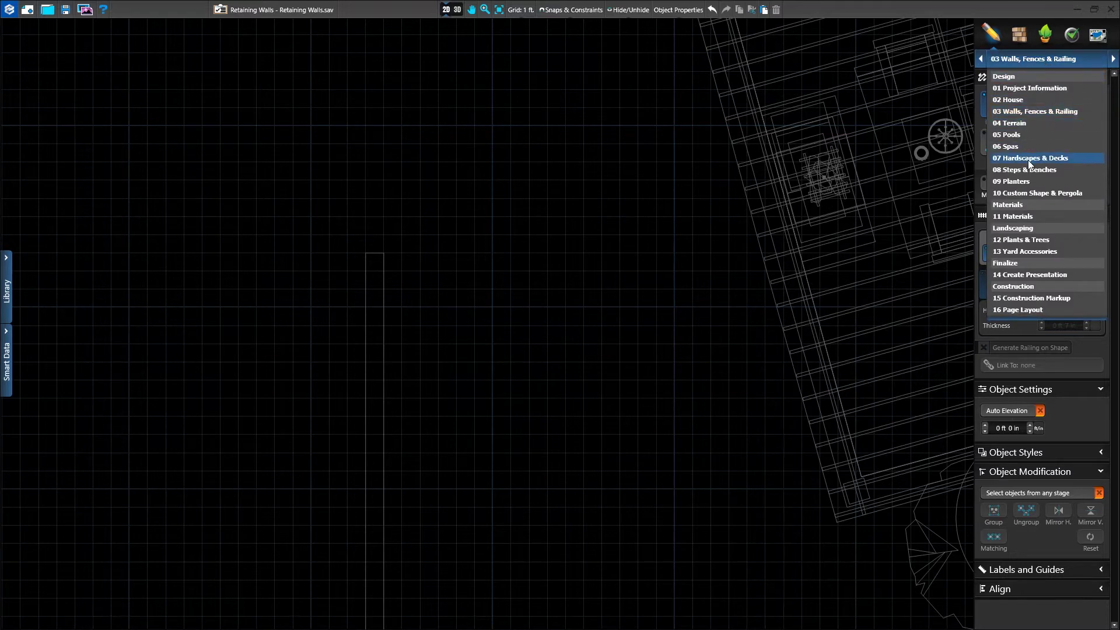
{"action": "left_click", "coordinate": [1029, 158]}
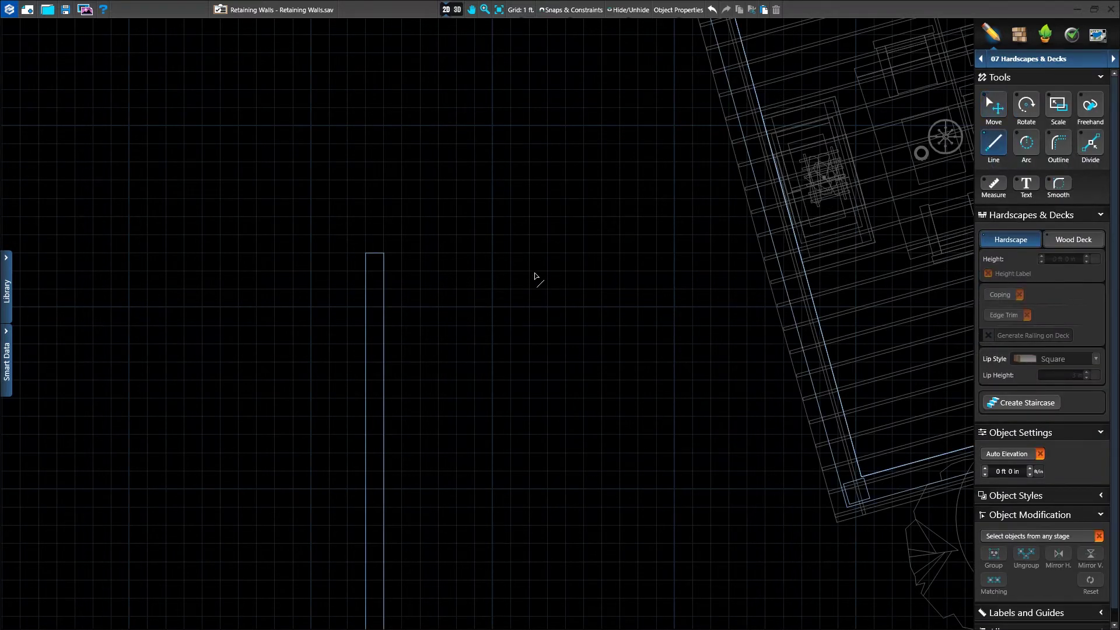
{"action": "scroll", "coordinate": [408, 278], "scroll_direction": "up", "scroll_amount": 3}
{"action": "left_click", "coordinate": [374, 229]}
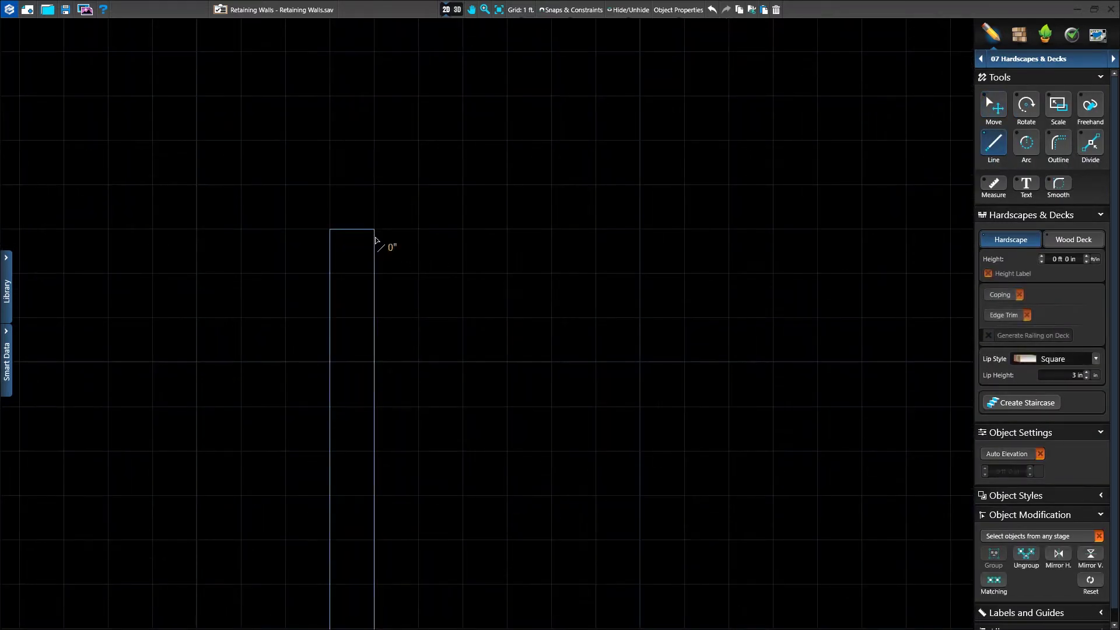
{"action": "left_click", "coordinate": [374, 273]}
{"action": "scroll", "coordinate": [565, 290], "scroll_direction": "down", "scroll_amount": 2}
{"action": "middle_click_drag", "start_coordinate": [566, 290], "coordinate": [184, 300]}
{"action": "scroll", "coordinate": [596, 298], "scroll_direction": "up", "scroll_amount": 6}
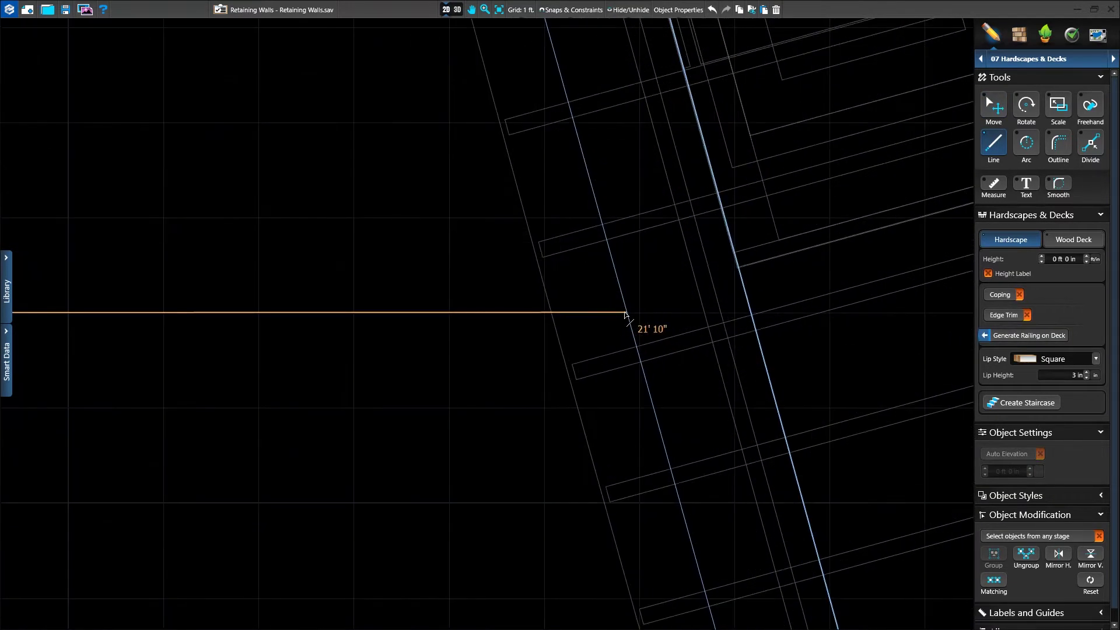
{"action": "left_click", "coordinate": [627, 312]}
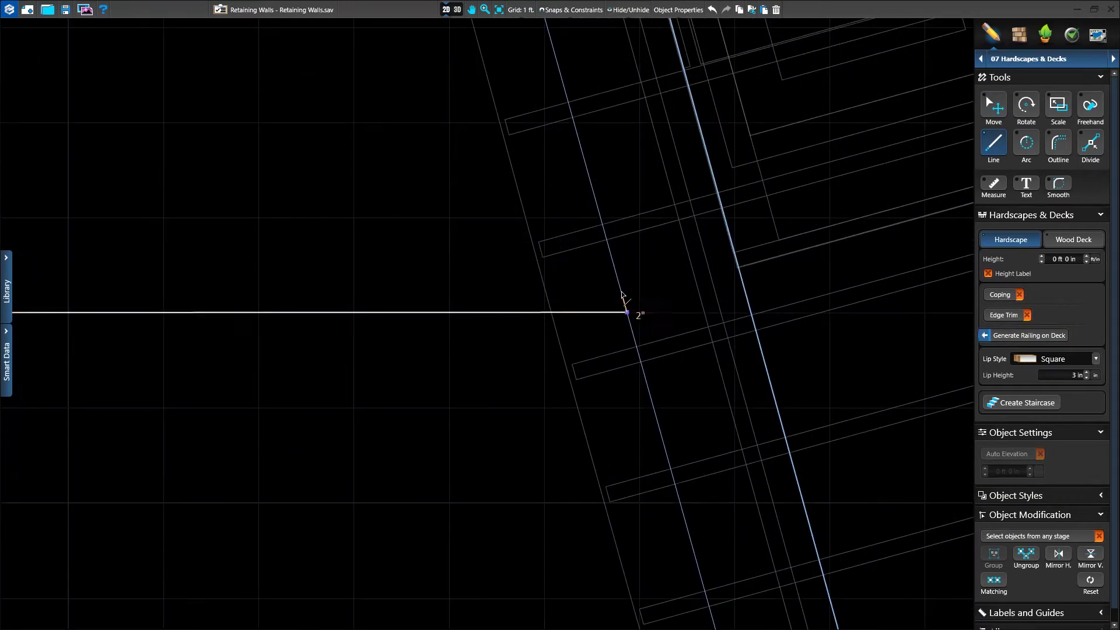
{"action": "double_click", "coordinate": [601, 219]}
{"action": "scroll", "coordinate": [345, 290], "scroll_direction": "down", "scroll_amount": 3}
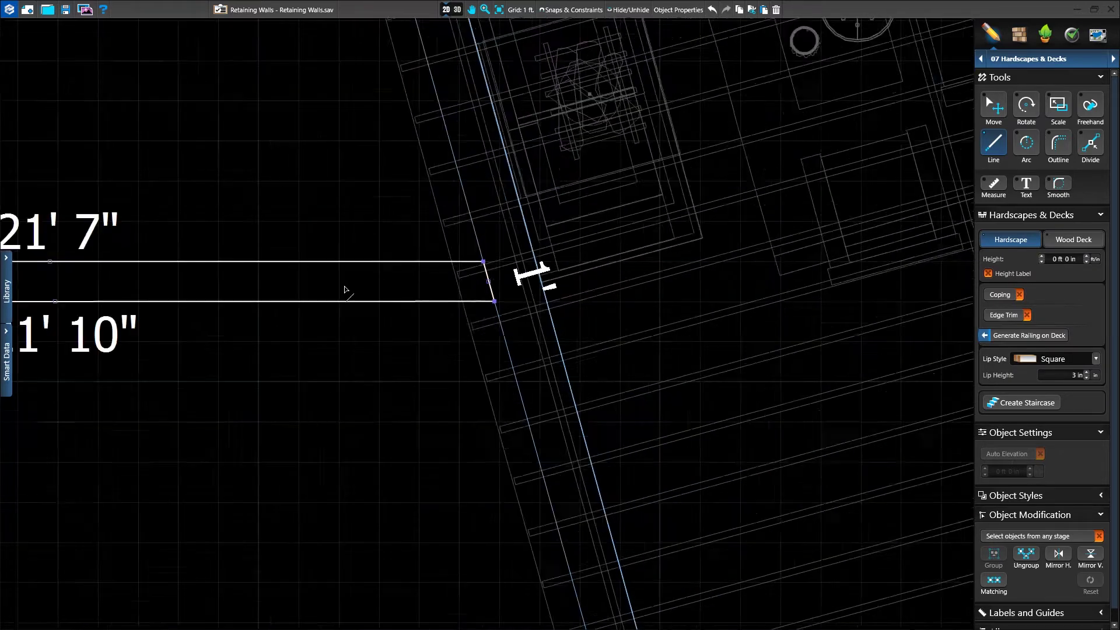
{"action": "middle_click_drag", "start_coordinate": [356, 262], "coordinate": [397, 267]}
Step: Set the hardscape strip's height to 2 ft and check it in the 3D view
{"action": "left_click", "coordinate": [1042, 256]}
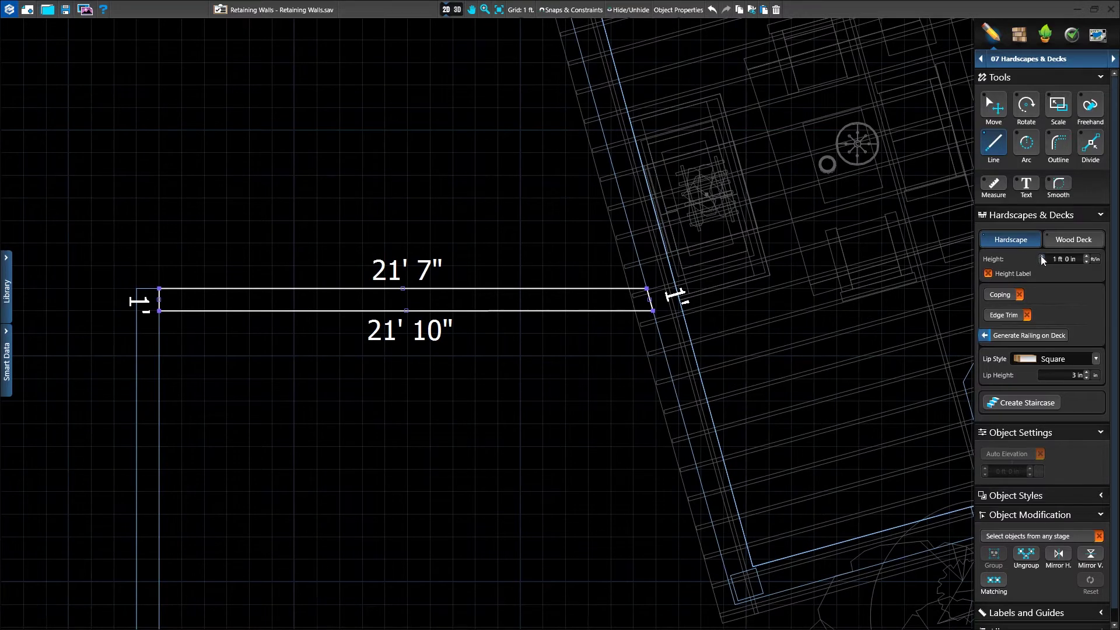
{"action": "left_click", "coordinate": [1041, 256]}
{"action": "left_click", "coordinate": [994, 106]}
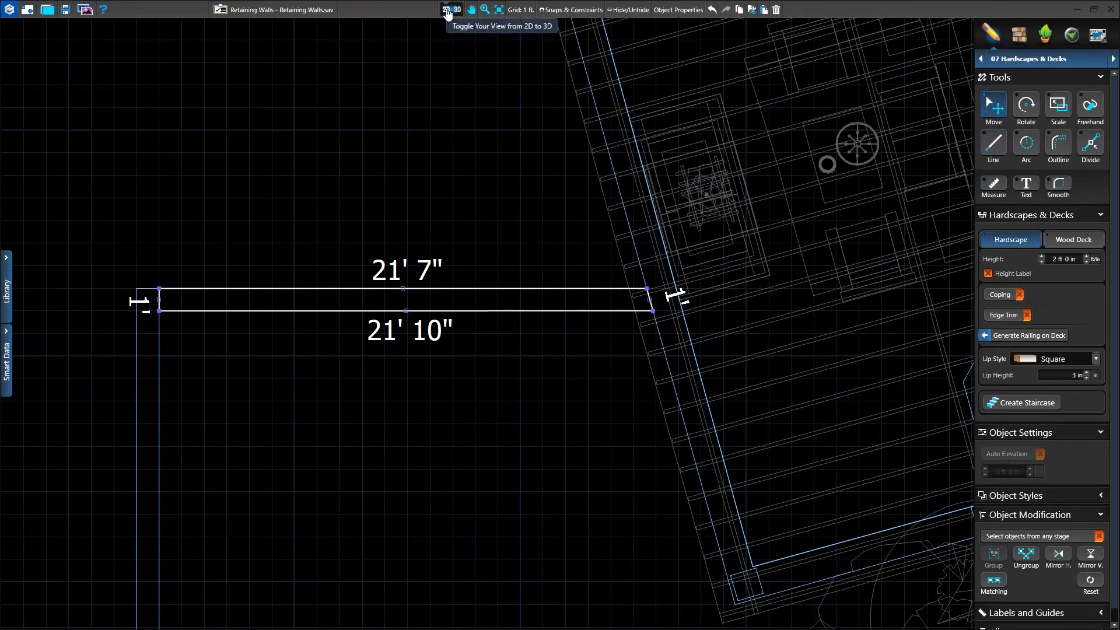
{"action": "left_click", "coordinate": [448, 10]}
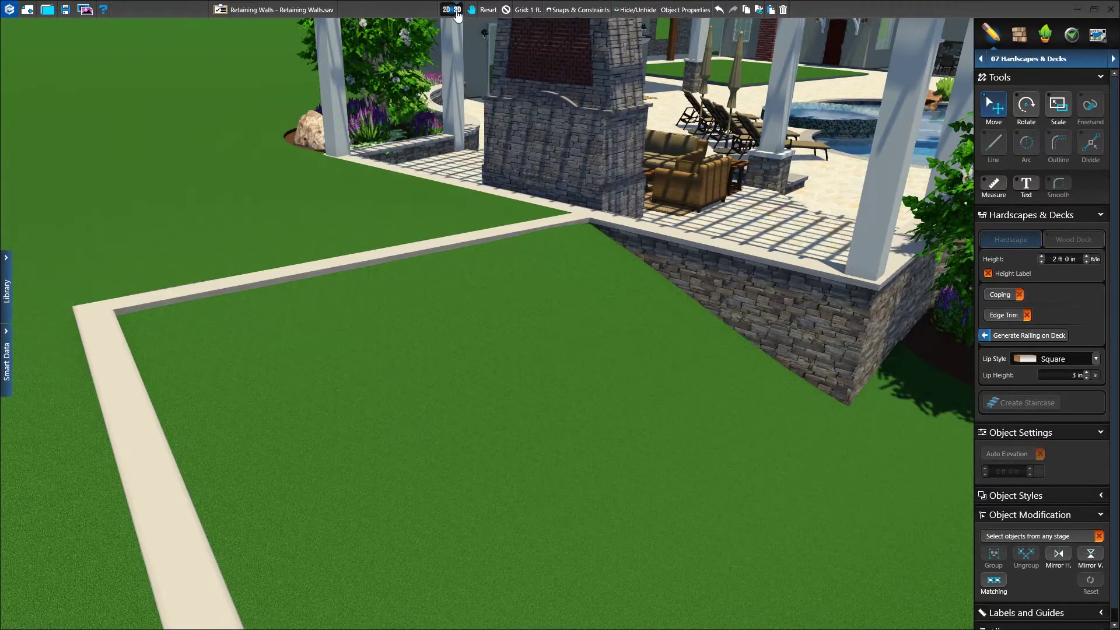
Step: In 2D, draw a second 1 ft wide hardscape strip about 25' 6" long between the patio's outer corner and retaining wall, with height -2 ft
{"action": "left_click", "coordinate": [458, 13]}
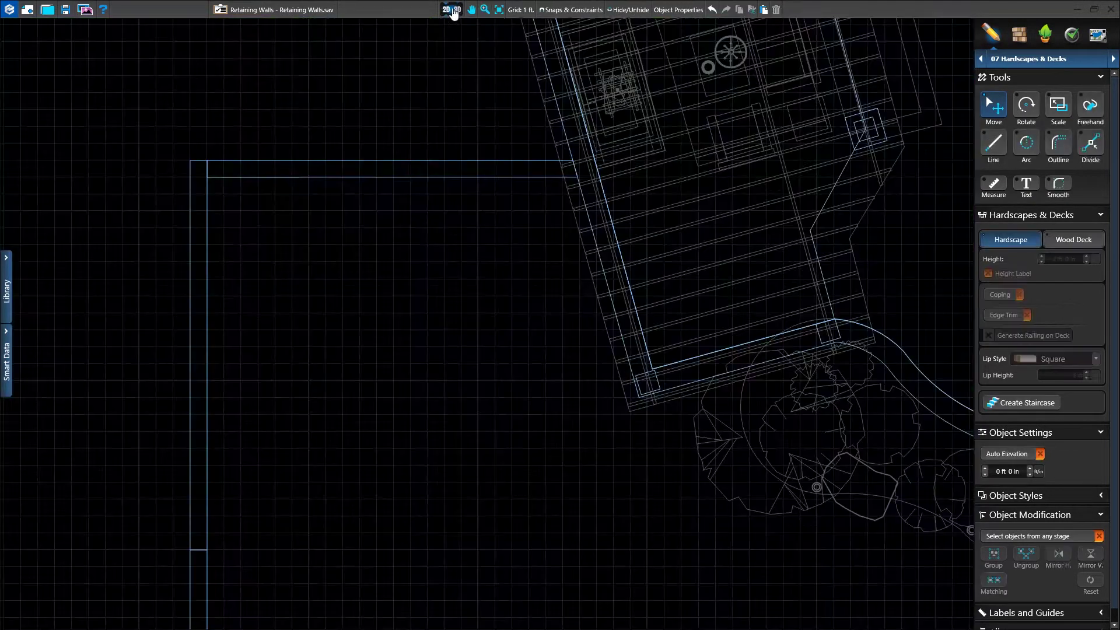
{"action": "left_click", "coordinate": [990, 146]}
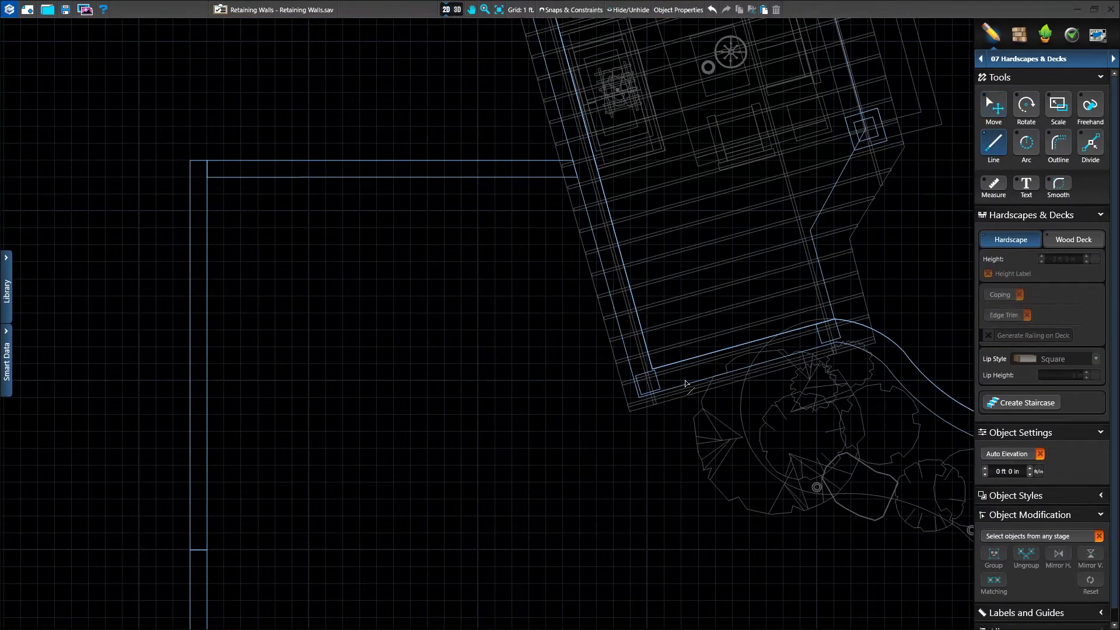
{"action": "left_click", "coordinate": [641, 399]}
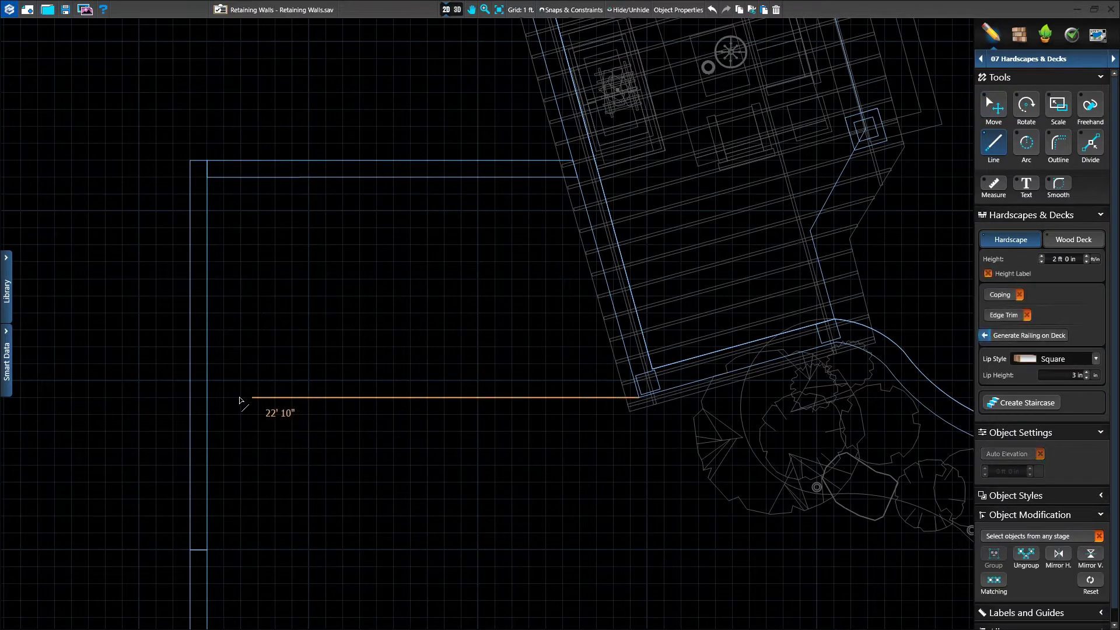
{"action": "left_click", "coordinate": [209, 399]}
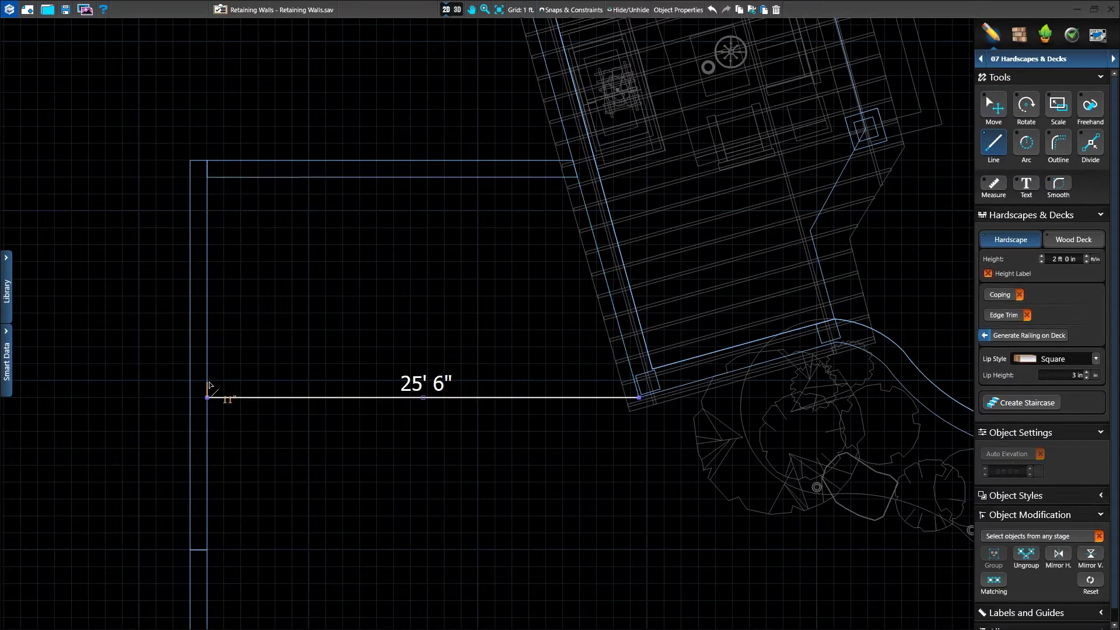
{"action": "left_click", "coordinate": [208, 381]}
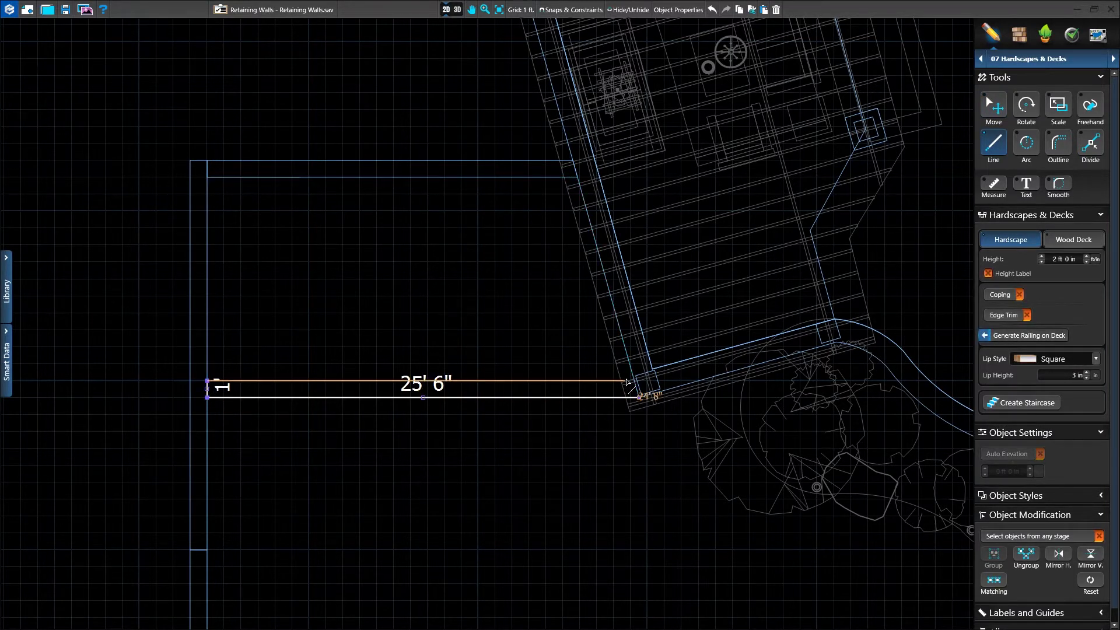
{"action": "scroll", "coordinate": [635, 383], "scroll_direction": "up", "scroll_amount": 3}
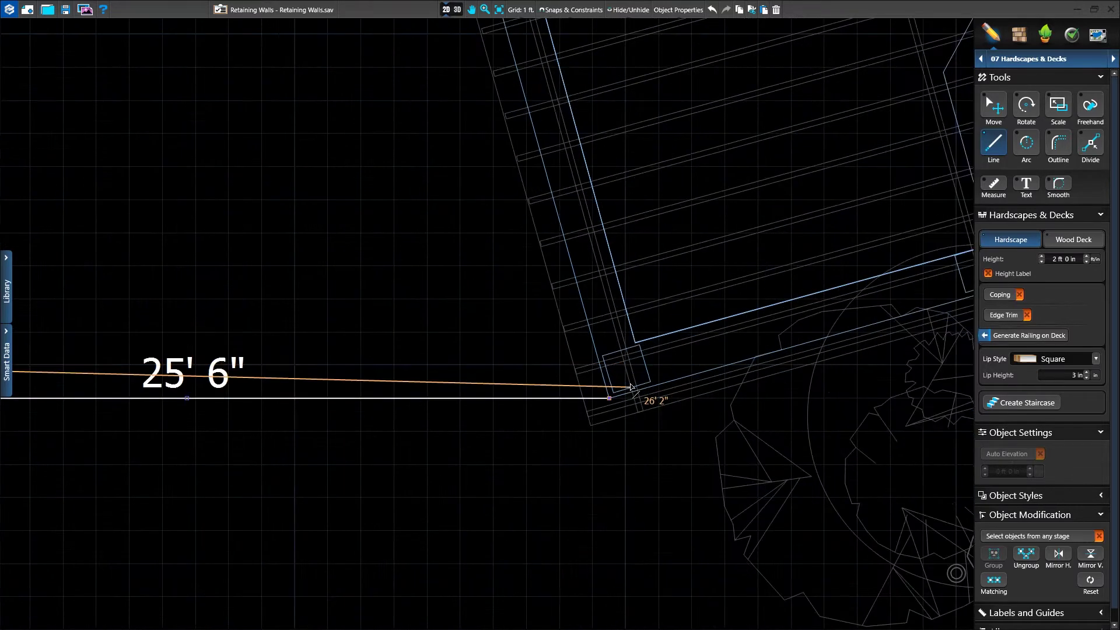
{"action": "left_click", "coordinate": [583, 357]}
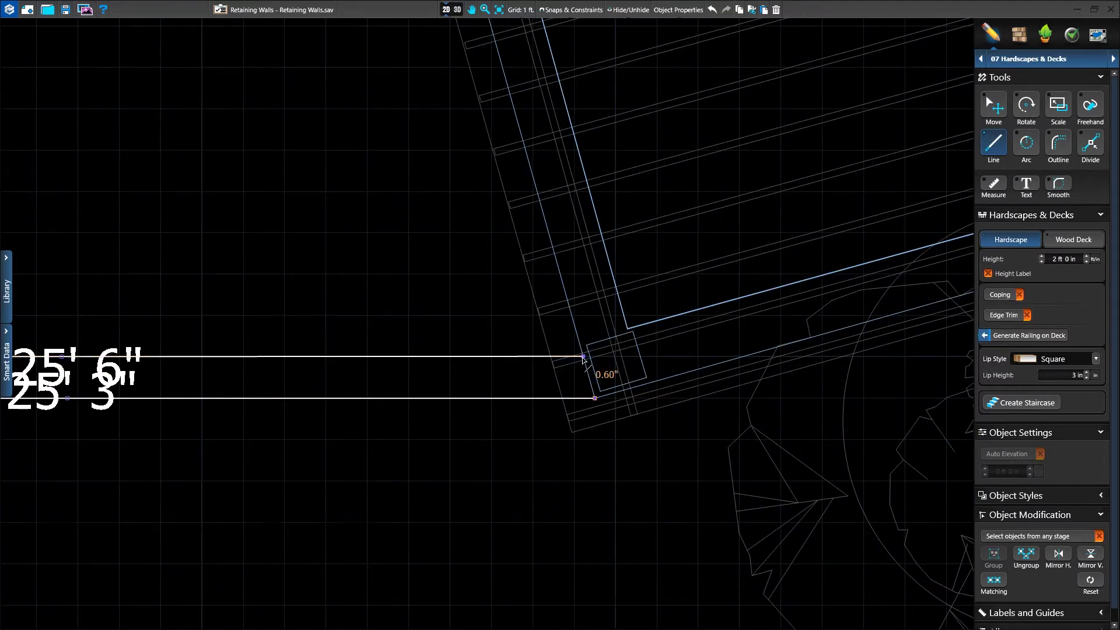
{"action": "left_click", "coordinate": [595, 398]}
{"action": "scroll", "coordinate": [430, 358], "scroll_direction": "down", "scroll_amount": 4}
{"action": "middle_click_drag", "start_coordinate": [507, 352], "coordinate": [540, 351]}
{"action": "left_click", "coordinate": [1042, 262]}
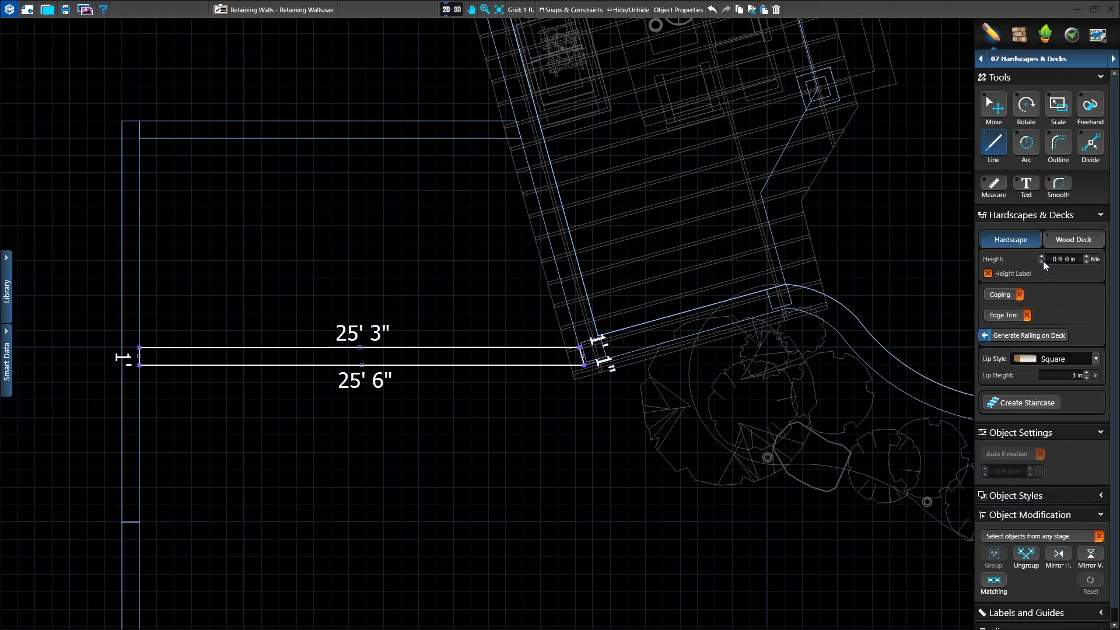
Step: Place a 6 ft measurement along the retaining wall's inner edge, starting at the second strip and running toward the first
{"action": "left_click", "coordinate": [994, 185]}
{"action": "left_click_drag", "start_coordinate": [139, 349], "coordinate": [141, 175]}
{"action": "scroll", "coordinate": [142, 354], "scroll_direction": "down", "scroll_amount": 2}
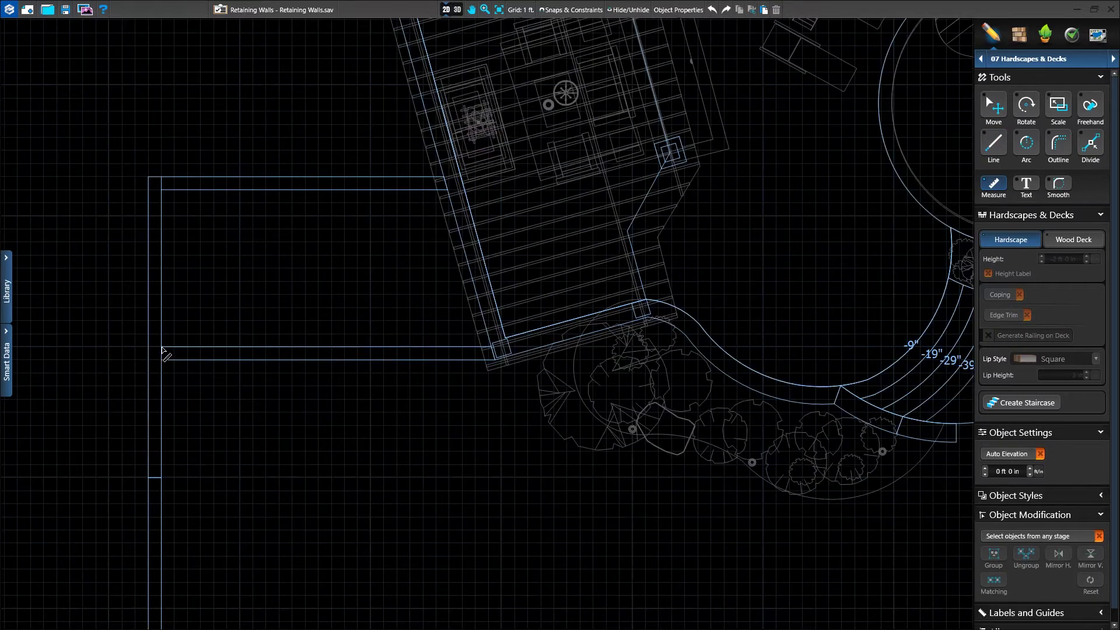
{"action": "left_click_drag", "start_coordinate": [162, 349], "coordinate": [163, 276]}
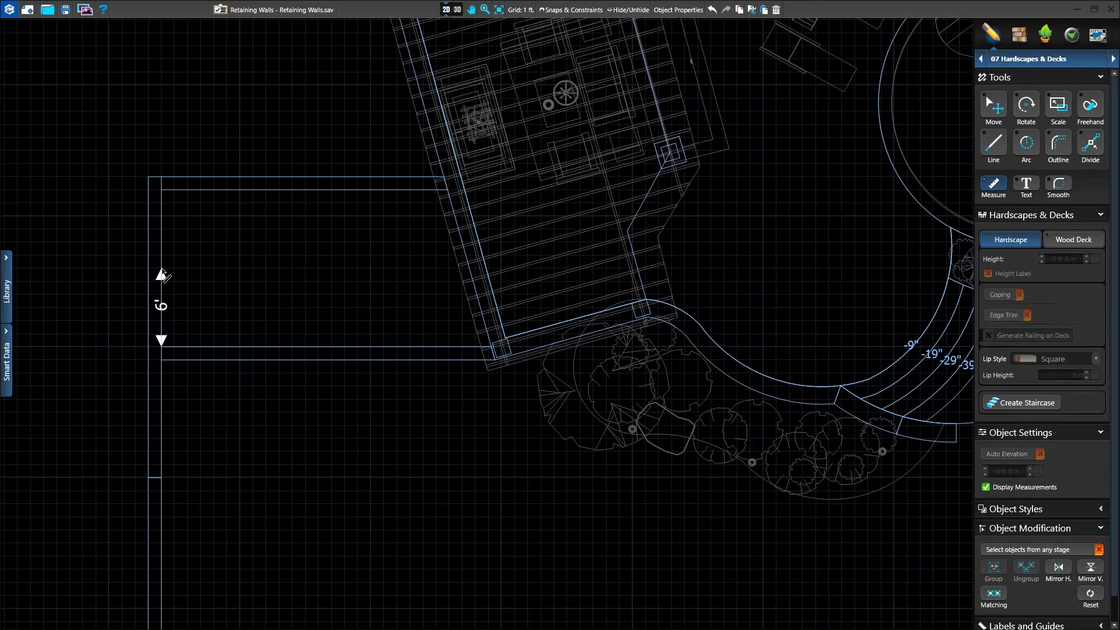
{"action": "left_click", "coordinate": [187, 283]}
Step: Start a middle hardscape strip with a 23' 7" line from the 6 ft mark on the retaining wall to the patio and a 1 ft segment along its edge
{"action": "scroll", "coordinate": [139, 274], "scroll_direction": "up", "scroll_amount": 2}
{"action": "key", "text": "l"}
{"action": "left_click", "coordinate": [185, 264]}
{"action": "middle_click_drag", "start_coordinate": [413, 270], "coordinate": [210, 293]}
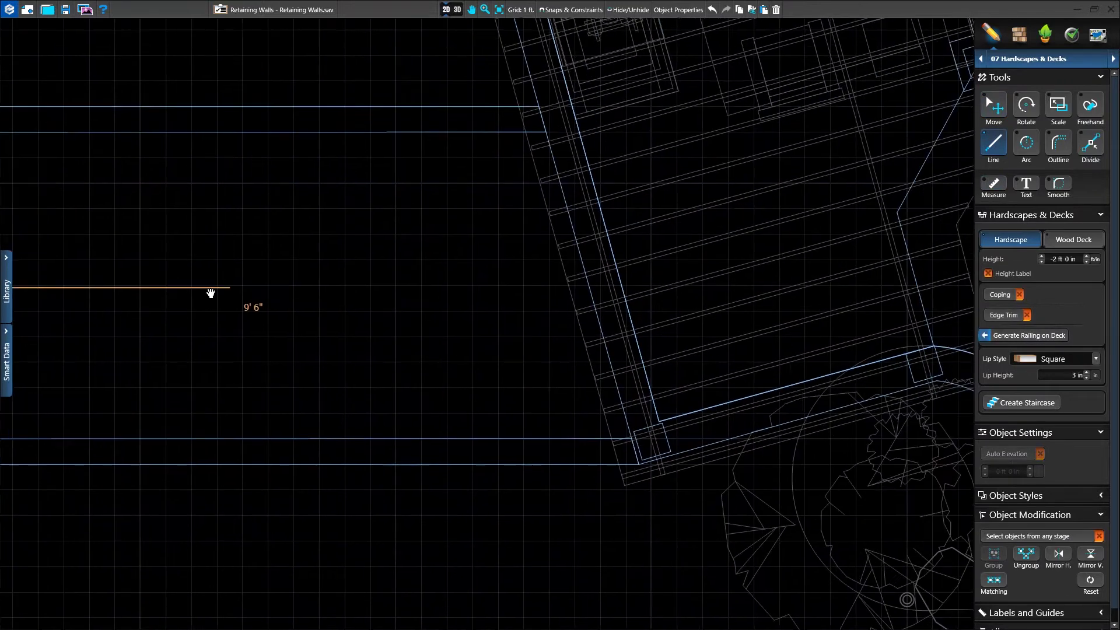
{"action": "left_click", "coordinate": [568, 292]}
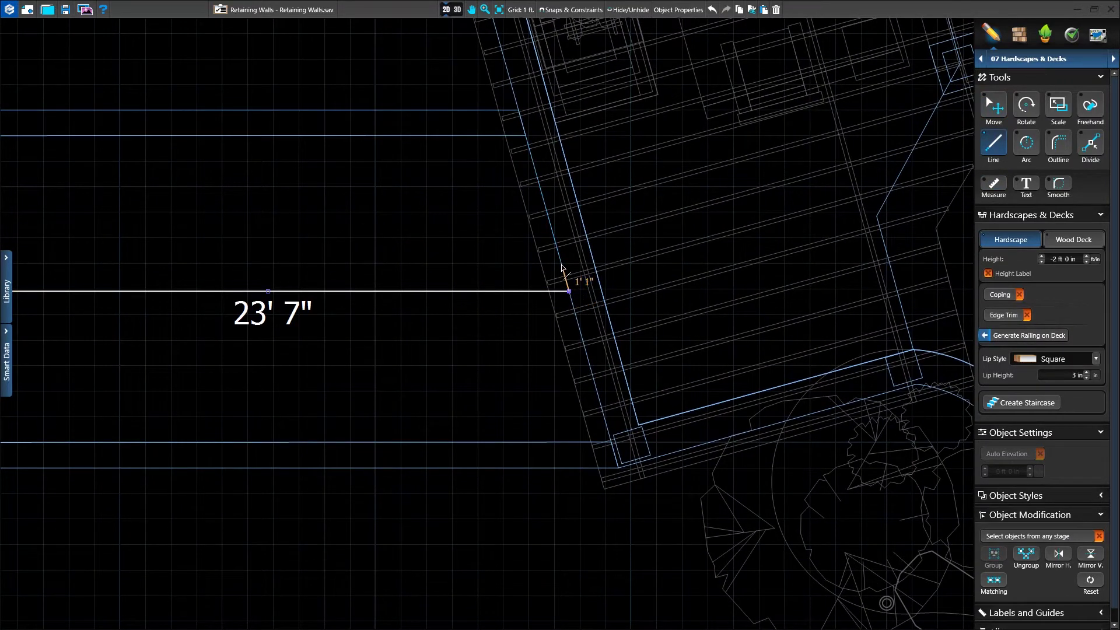
{"action": "left_click", "coordinate": [563, 270]}
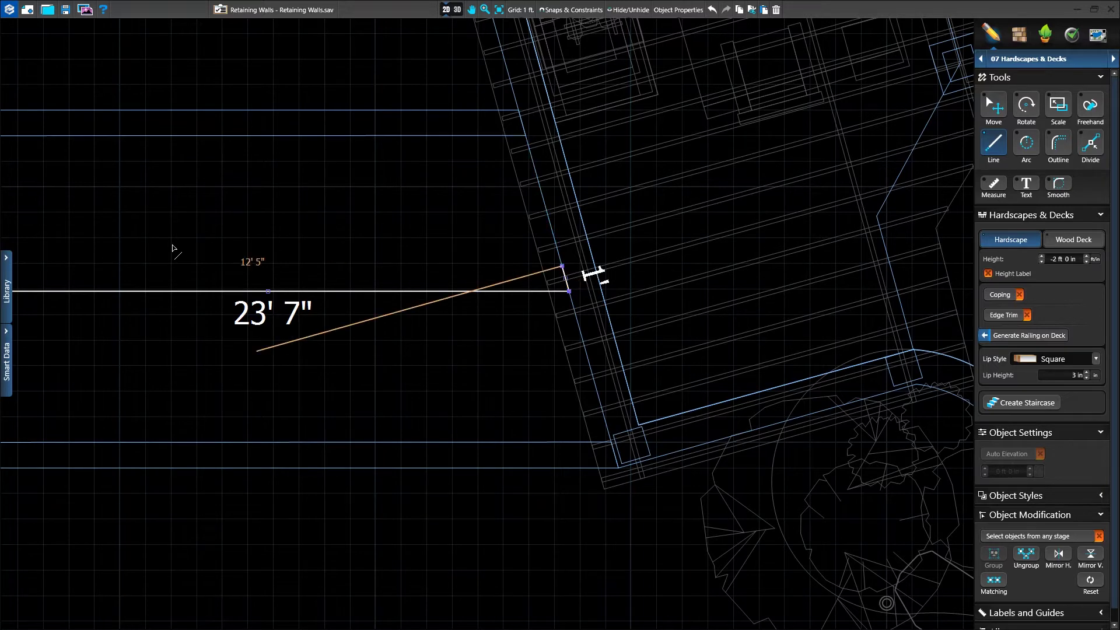
Step: Set the angle snap to World Angle and close the middle strip with a parallel 23' 4" line back to the retaining wall
{"action": "middle_click_drag", "start_coordinate": [150, 256], "coordinate": [465, 278]}
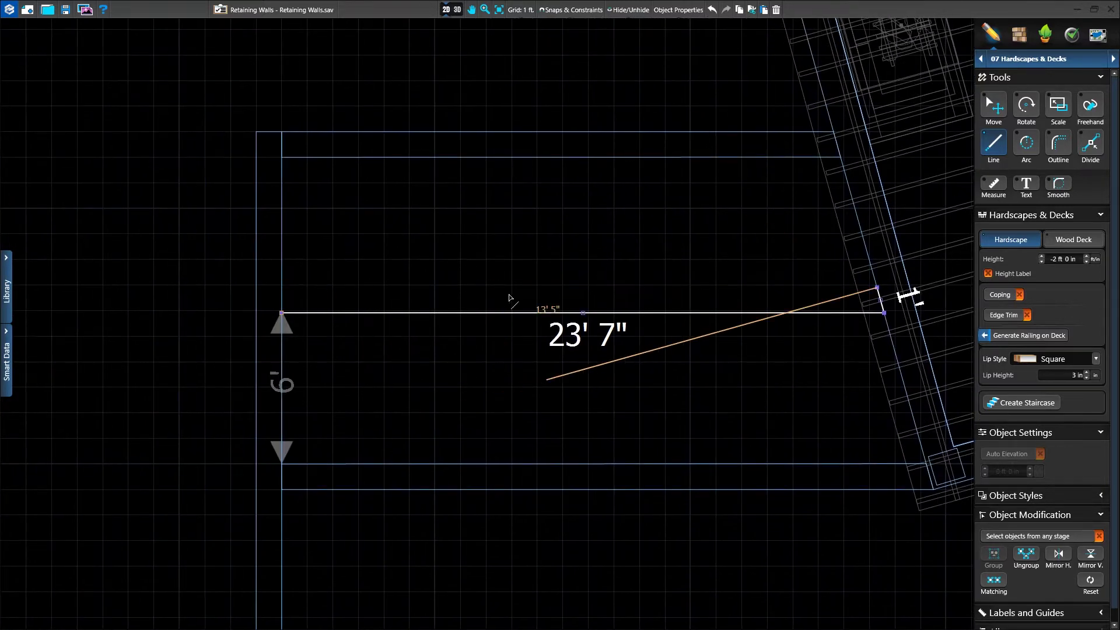
{"action": "left_click", "coordinate": [572, 10]}
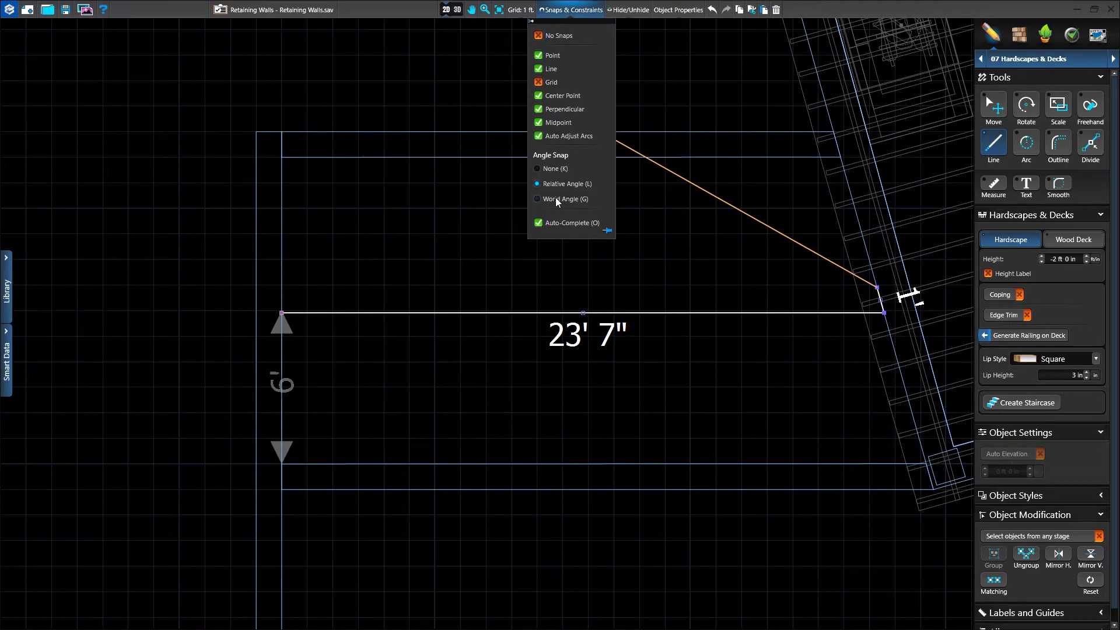
{"action": "left_click", "coordinate": [573, 9]}
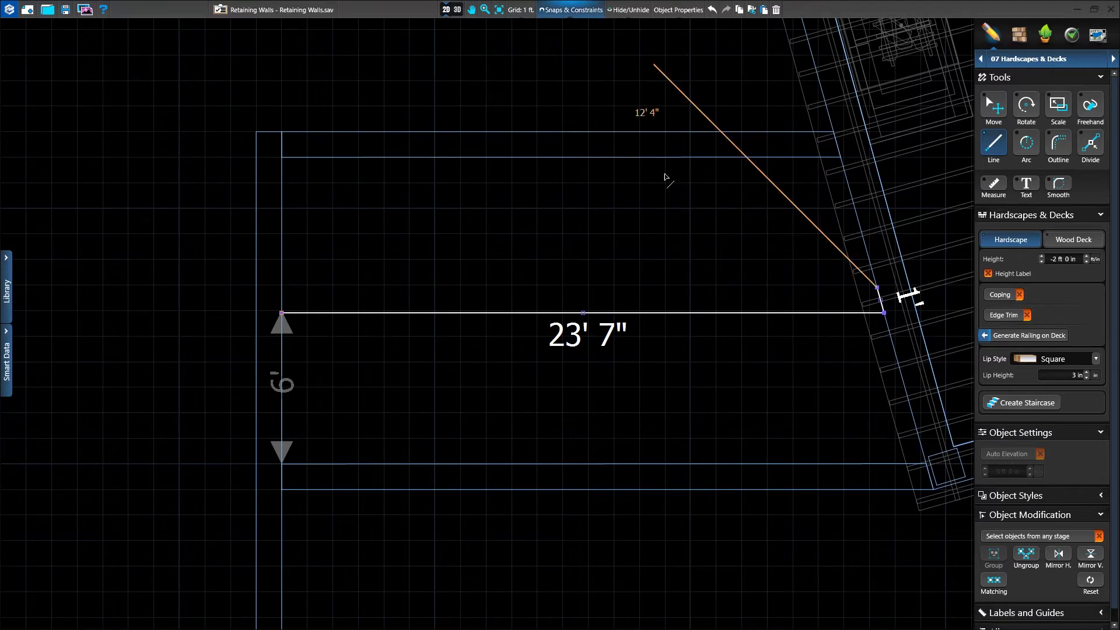
{"action": "left_click", "coordinate": [282, 287]}
{"action": "middle_click_drag", "start_coordinate": [498, 294], "coordinate": [428, 292]}
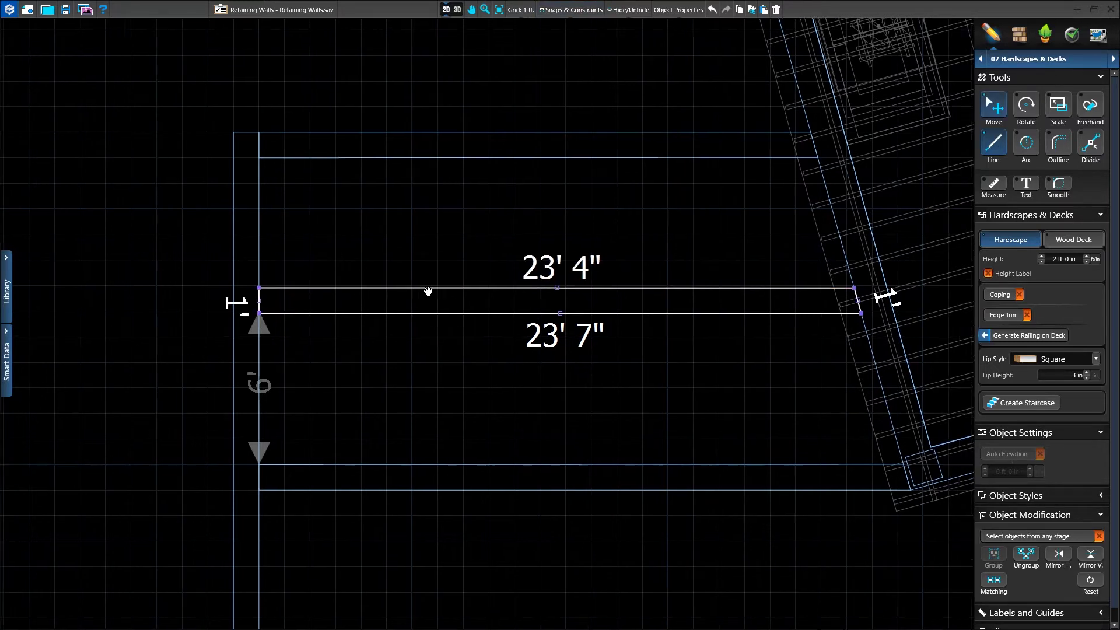
Step: Set the middle strip's height to 0 ft and delete the 6 ft measurement from the retaining wall
{"action": "left_click", "coordinate": [1041, 256]}
{"action": "left_click", "coordinate": [1041, 256]}
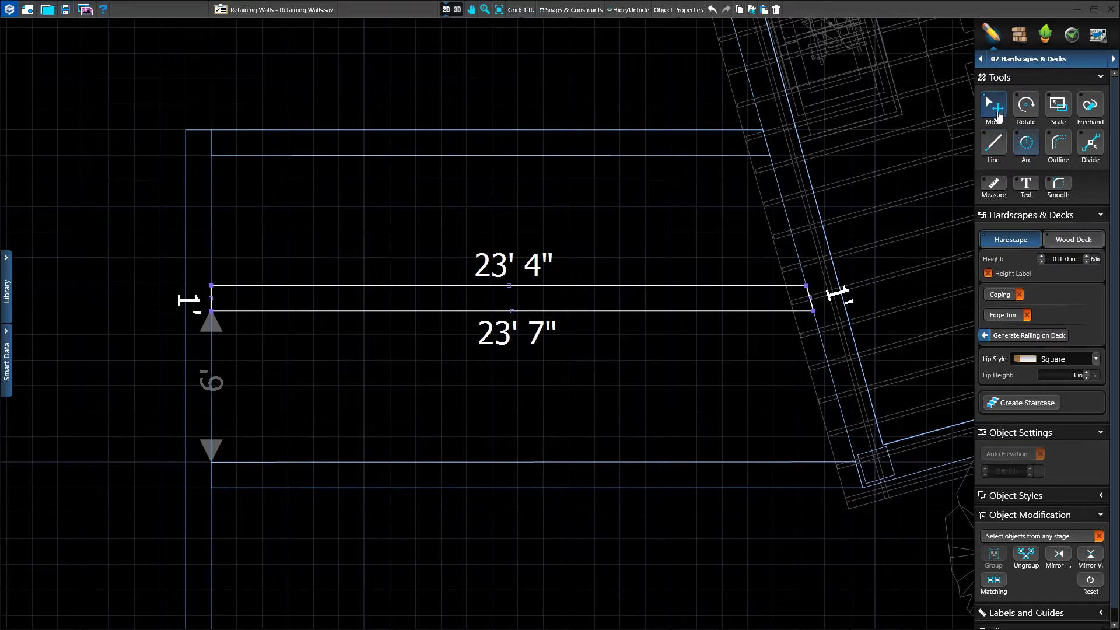
{"action": "left_click", "coordinate": [217, 330]}
{"action": "scroll", "coordinate": [414, 357], "scroll_direction": "down", "scroll_amount": 2}
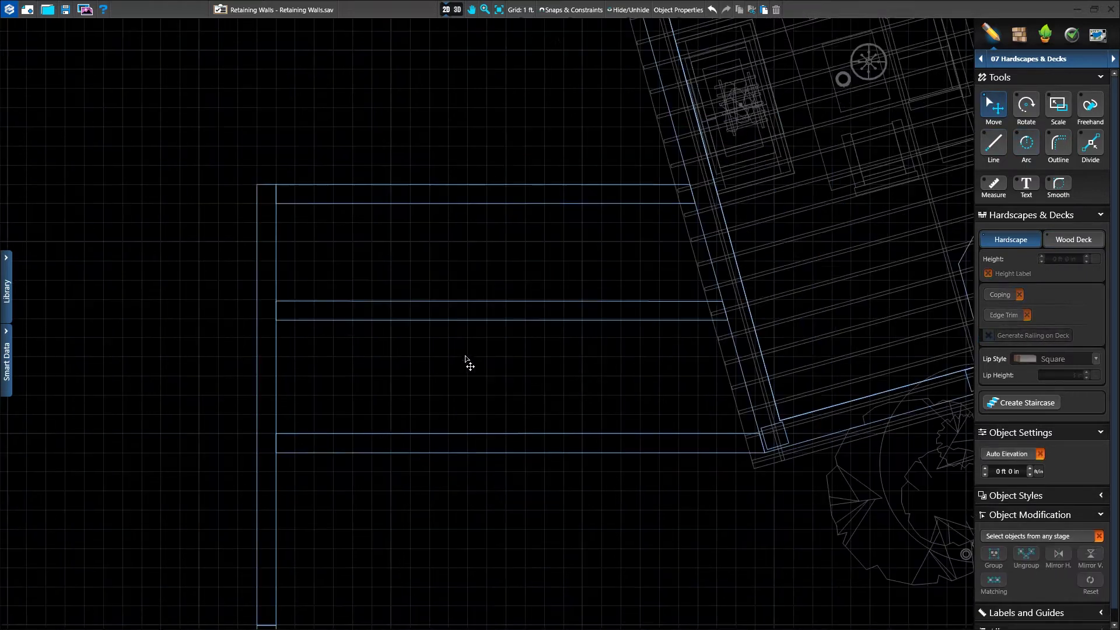
Step: Check the three strips in 3D and open the Terrain stage in its 3D view
{"action": "right_click_drag", "start_coordinate": [465, 362], "coordinate": [367, 362]}
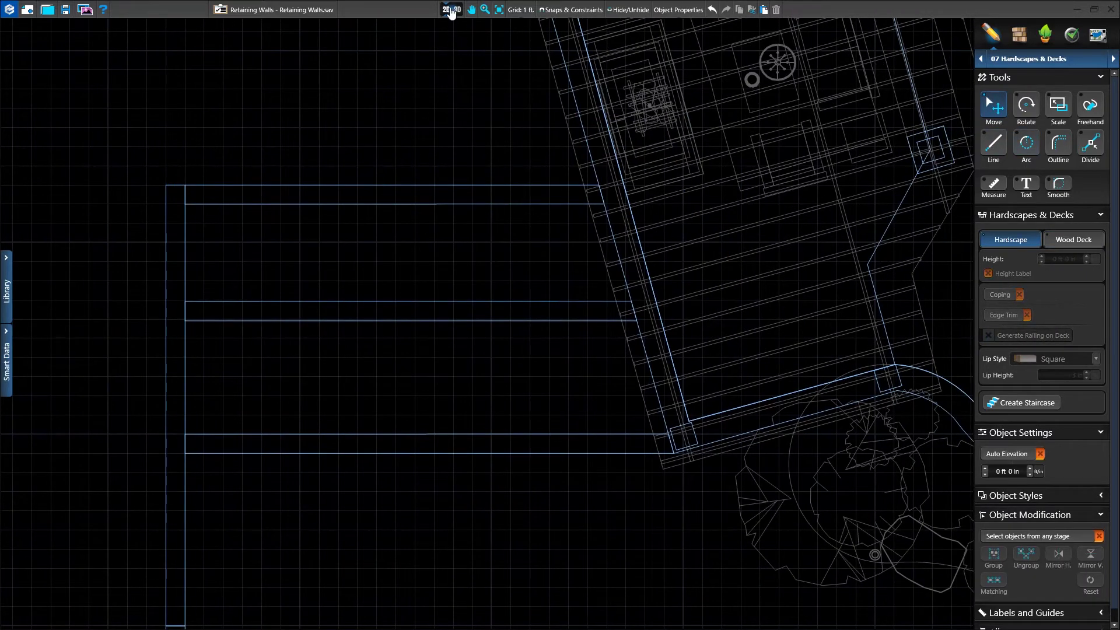
{"action": "left_click", "coordinate": [452, 10]}
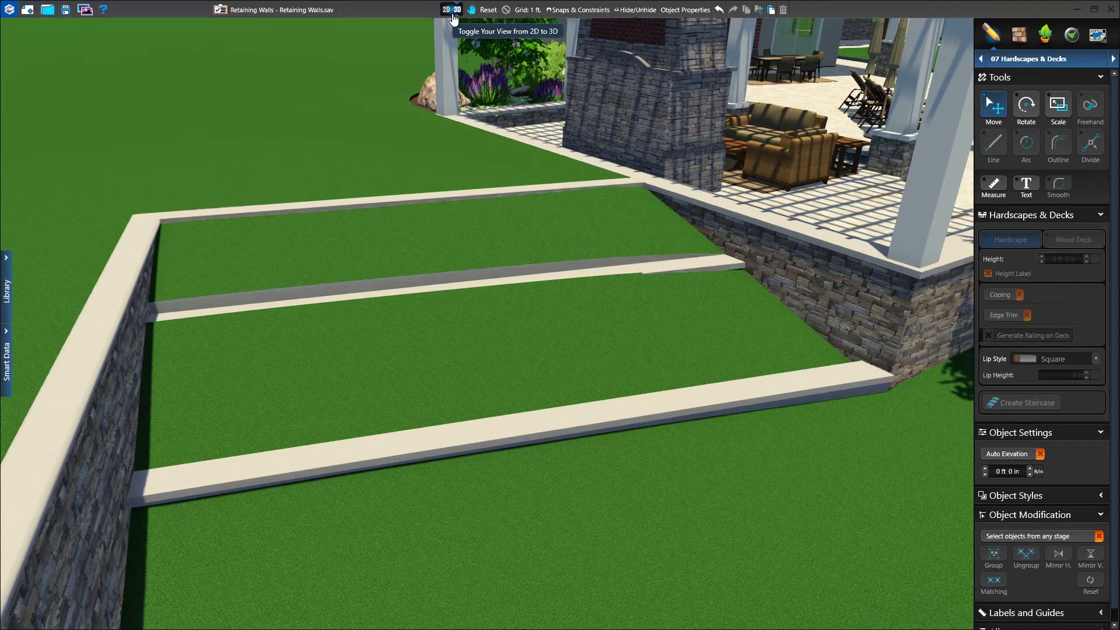
{"action": "left_click", "coordinate": [453, 16]}
{"action": "left_click", "coordinate": [1029, 60]}
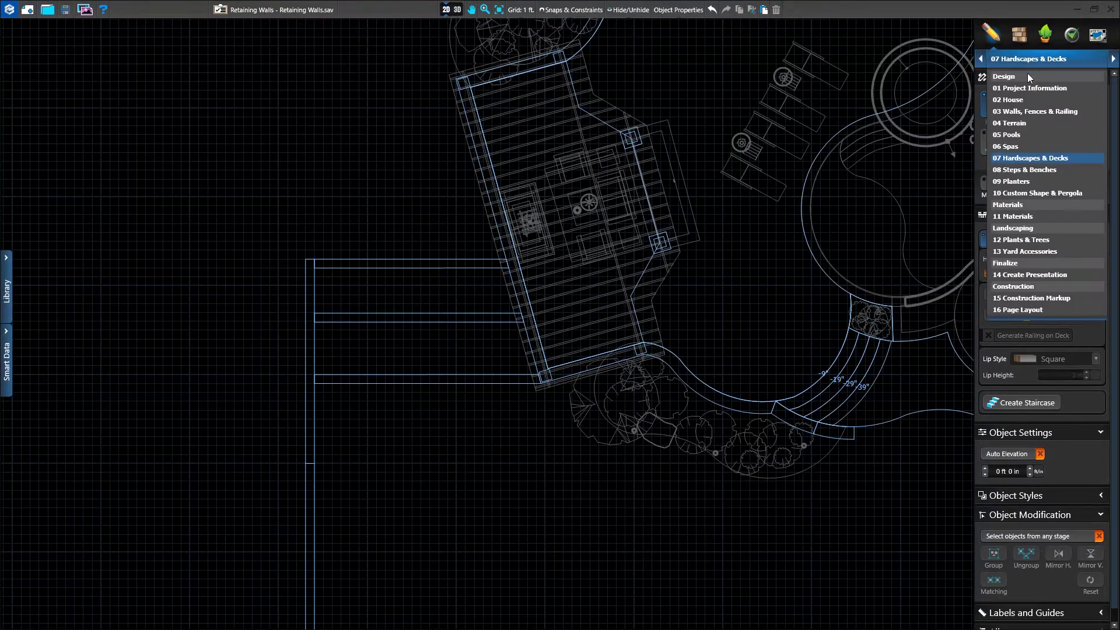
{"action": "left_click", "coordinate": [1011, 119]}
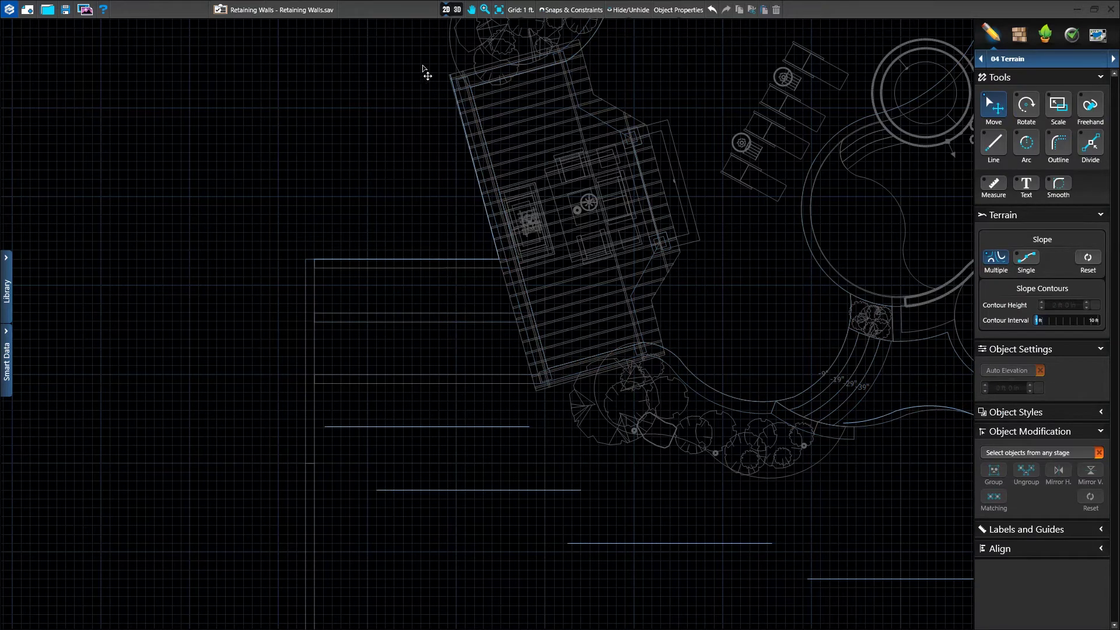
{"action": "left_click", "coordinate": [449, 10]}
{"action": "scroll", "coordinate": [490, 297], "scroll_direction": "down", "scroll_amount": 2}
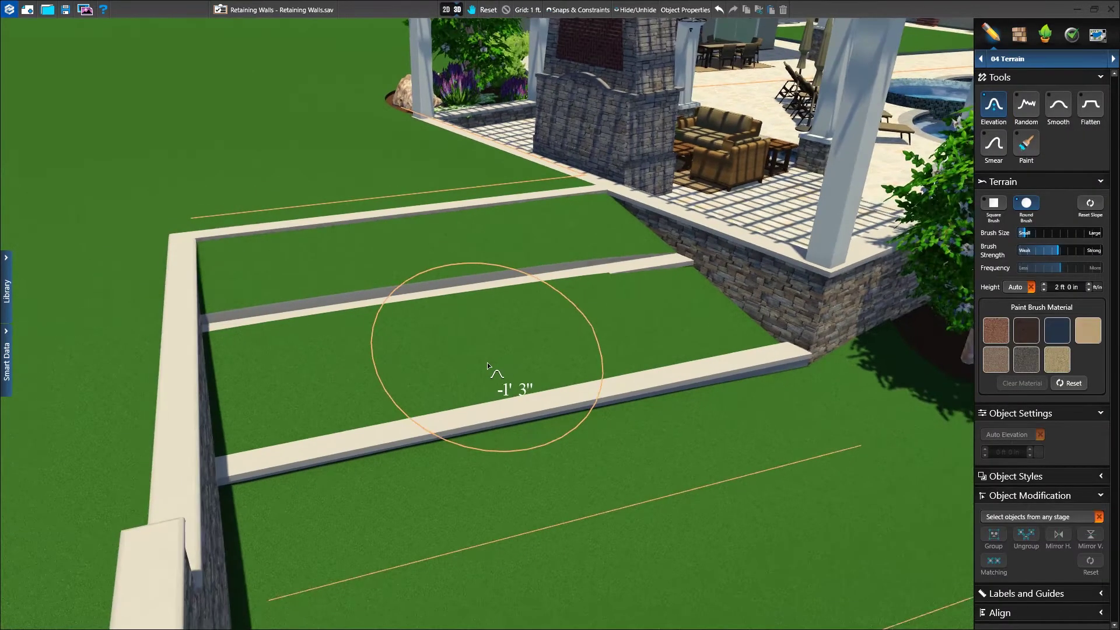
{"action": "middle_click_drag", "start_coordinate": [487, 362], "coordinate": [485, 437]}
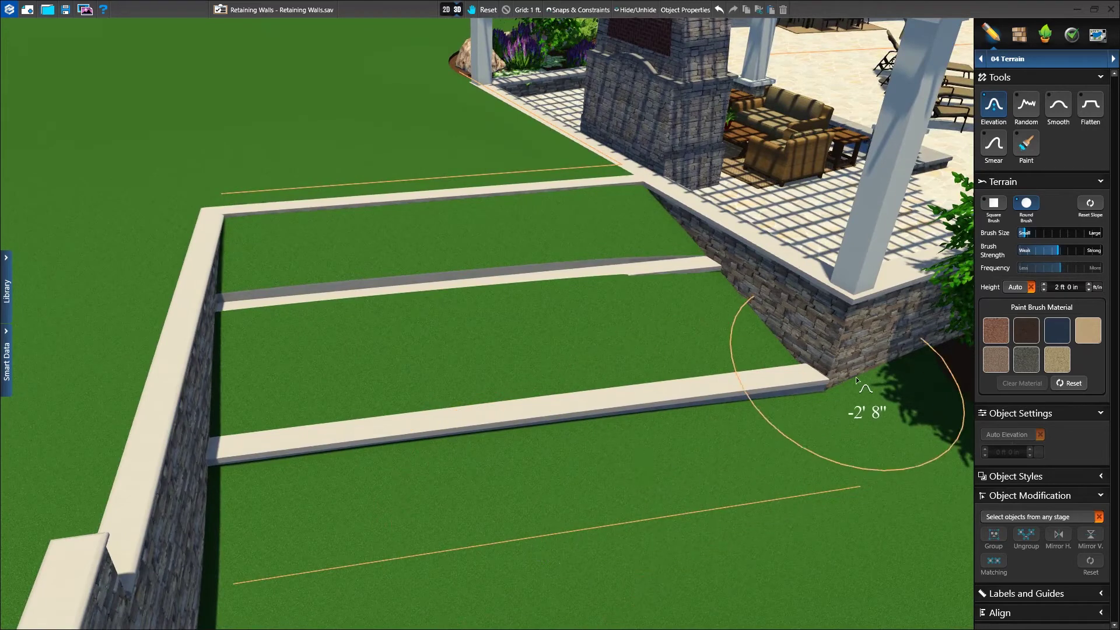
Step: Set the Elevation brush height to -4 ft and lower the terrain along the lowest strip with a smaller round brush
{"action": "left_click", "coordinate": [1043, 290]}
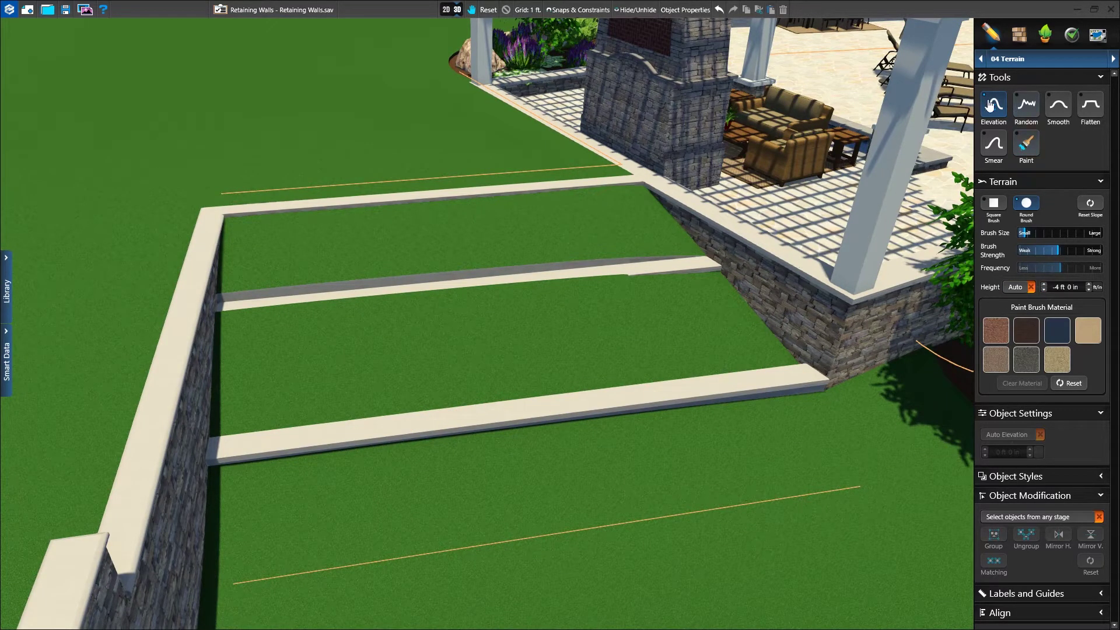
{"action": "scroll", "coordinate": [729, 410], "scroll_direction": "up", "scroll_amount": 3}
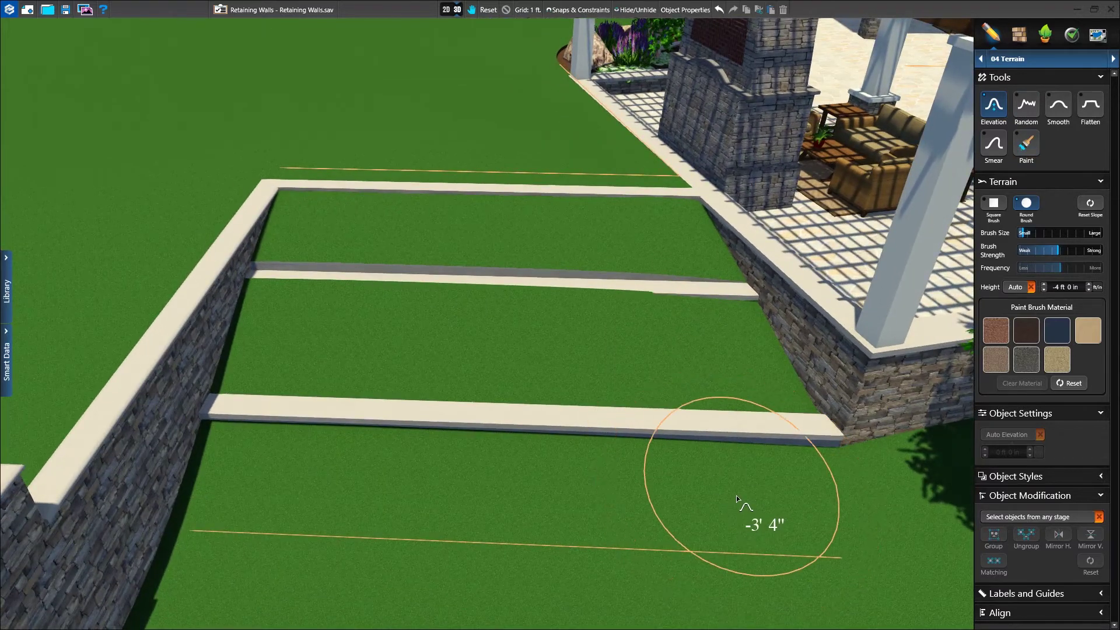
{"action": "mouse_move", "coordinate": [741, 495]}
{"action": "left_mouse_down"}
{"action": "mouse_move", "coordinate": [795, 459]}
{"action": "mouse_move", "coordinate": [224, 440]}
{"action": "mouse_move", "coordinate": [391, 437]}
{"action": "mouse_move", "coordinate": [649, 454]}
{"action": "mouse_move", "coordinate": [393, 447]}
{"action": "mouse_move", "coordinate": [684, 461]}
{"action": "mouse_move", "coordinate": [808, 453]}
{"action": "mouse_move", "coordinate": [668, 488]}
{"action": "left_mouse_up"}
{"action": "middle_click_drag", "start_coordinate": [515, 502], "coordinate": [620, 505]}
{"action": "scroll", "coordinate": [528, 425], "scroll_direction": "up", "scroll_amount": 3}
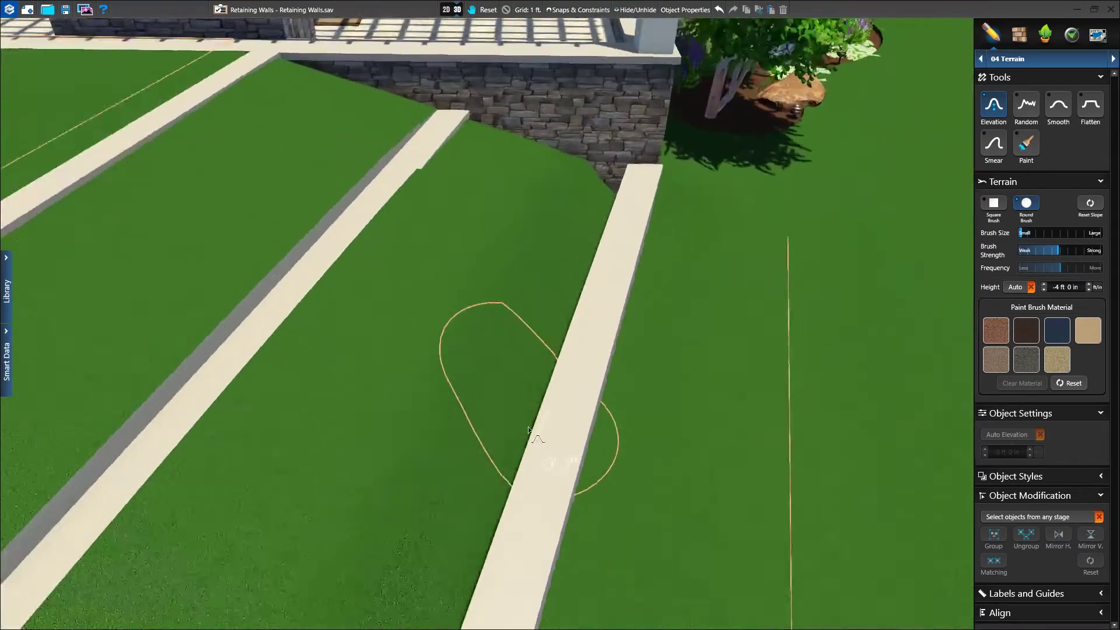
{"action": "middle_click_drag", "start_coordinate": [527, 426], "coordinate": [577, 404]}
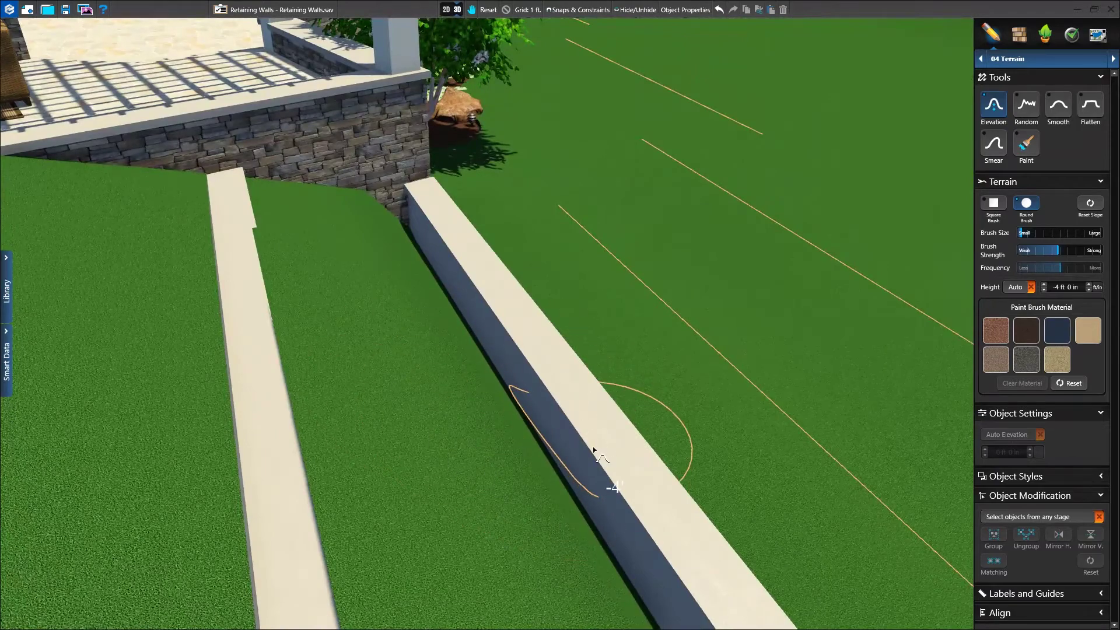
{"action": "mouse_move", "coordinate": [548, 474]}
{"action": "middle_mouse_down"}
{"action": "mouse_move", "coordinate": [459, 459]}
{"action": "mouse_move", "coordinate": [349, 394]}
{"action": "middle_mouse_up"}
{"action": "middle_click_drag", "start_coordinate": [350, 394], "coordinate": [646, 415]}
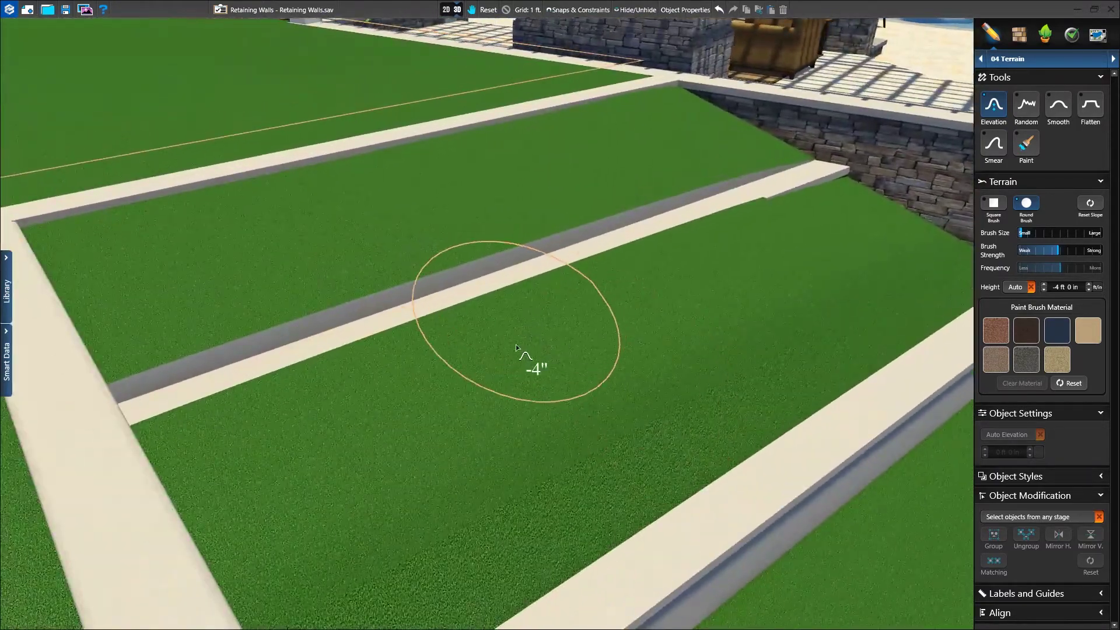
Step: Set the Elevation brush height to -6 in and lower the terrain along the middle strip between the retaining wall and patio
{"action": "scroll", "coordinate": [520, 351], "scroll_direction": "down", "scroll_amount": 1}
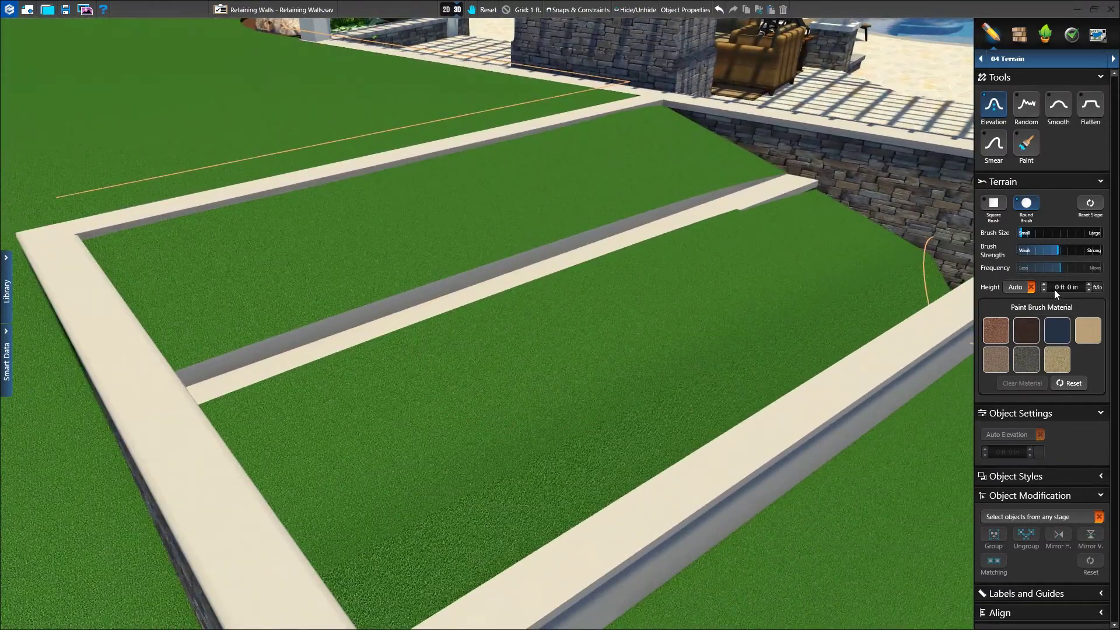
{"action": "left_click", "coordinate": [1089, 289]}
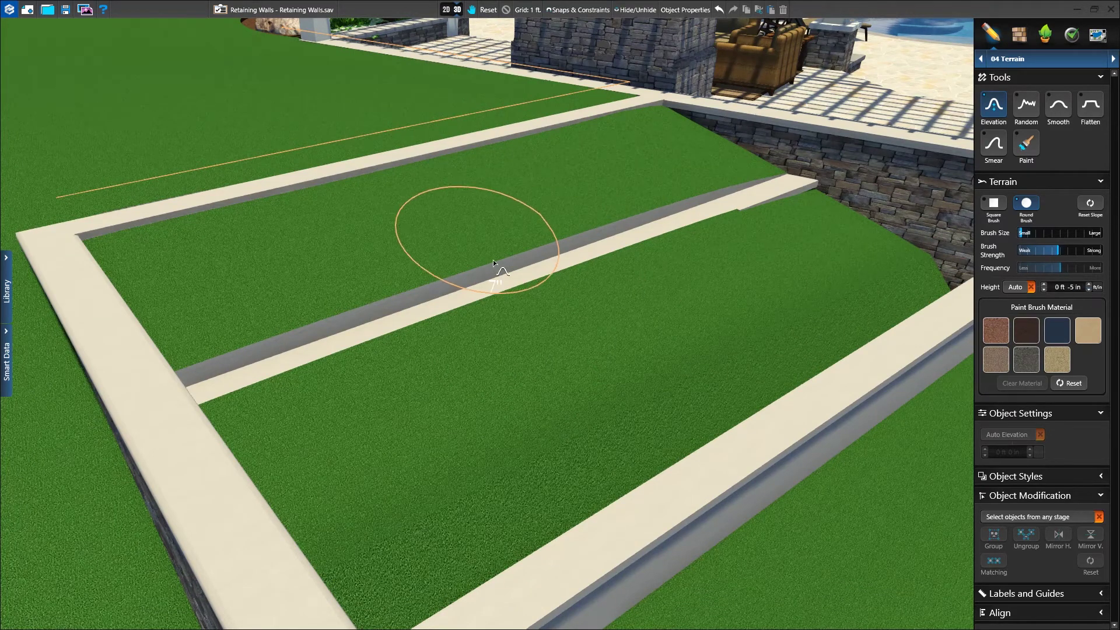
{"action": "middle_click_drag", "start_coordinate": [557, 245], "coordinate": [596, 285]}
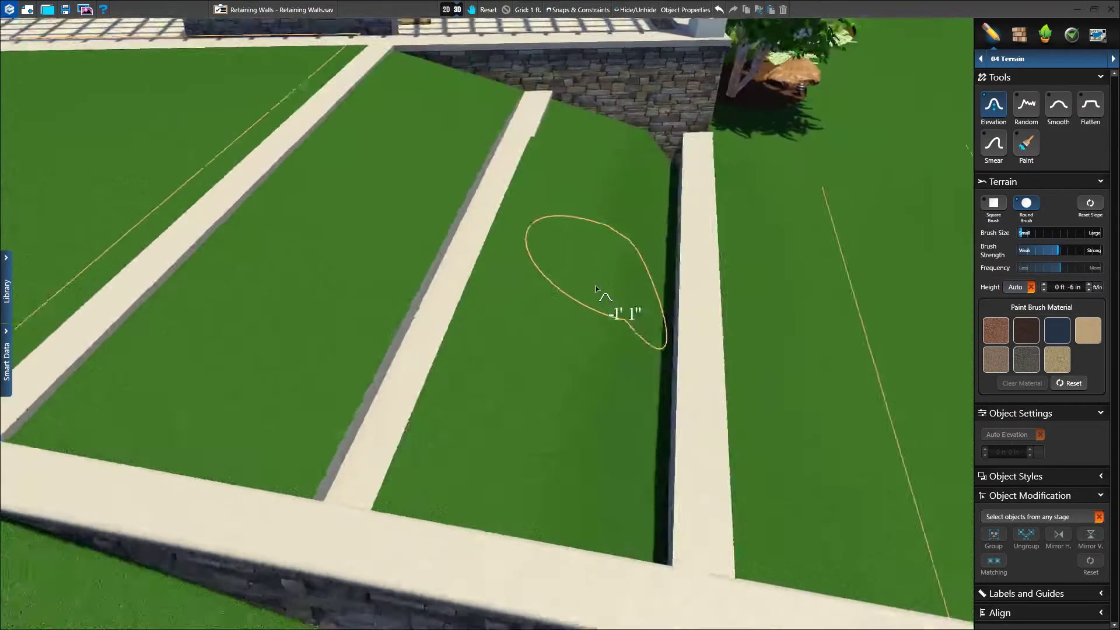
{"action": "mouse_move", "coordinate": [389, 429]}
{"action": "left_mouse_down"}
{"action": "mouse_move", "coordinate": [380, 452]}
{"action": "mouse_move", "coordinate": [404, 443]}
{"action": "left_mouse_up"}
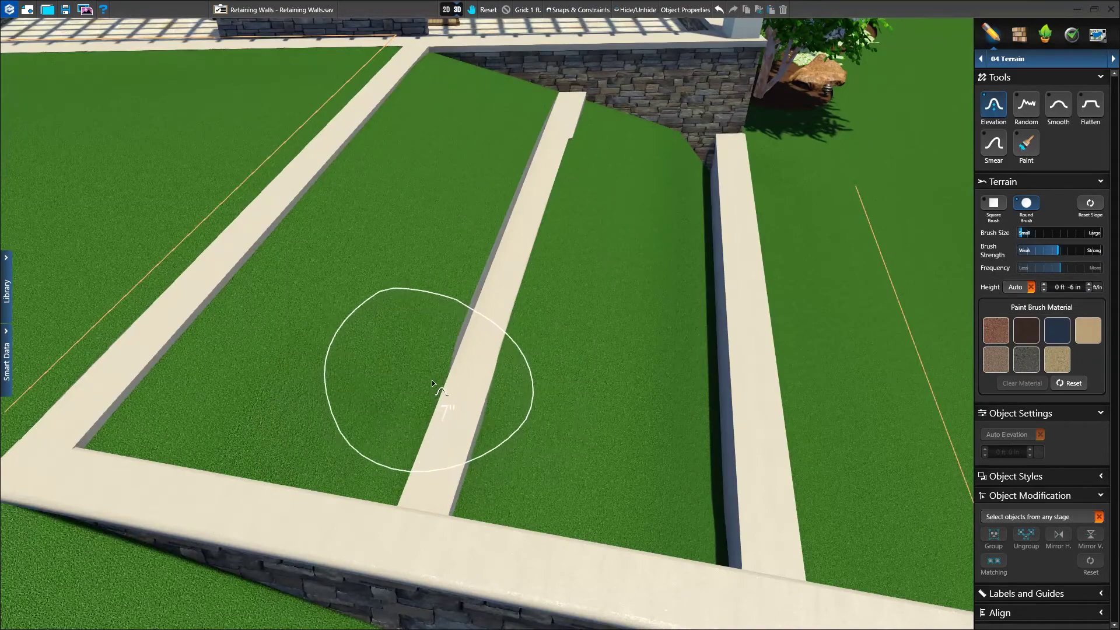
{"action": "left_click", "coordinate": [528, 165]}
{"action": "mouse_move", "coordinate": [533, 210]}
{"action": "middle_mouse_down"}
{"action": "mouse_move", "coordinate": [584, 201]}
{"action": "mouse_move", "coordinate": [514, 203]}
{"action": "middle_mouse_up"}
{"action": "mouse_move", "coordinate": [513, 201]}
{"action": "right_mouse_down"}
{"action": "mouse_move", "coordinate": [488, 204]}
{"action": "mouse_move", "coordinate": [552, 224]}
{"action": "right_mouse_up"}
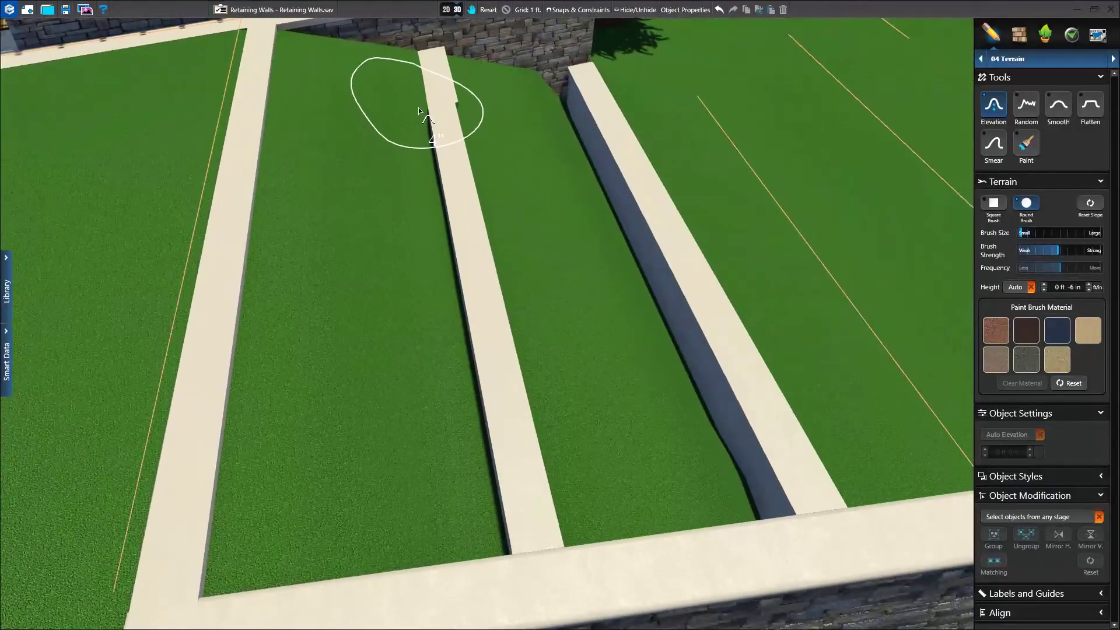
{"action": "mouse_move", "coordinate": [555, 368]}
{"action": "middle_mouse_down"}
{"action": "mouse_move", "coordinate": [484, 343]}
{"action": "mouse_move", "coordinate": [441, 247]}
{"action": "middle_mouse_up"}
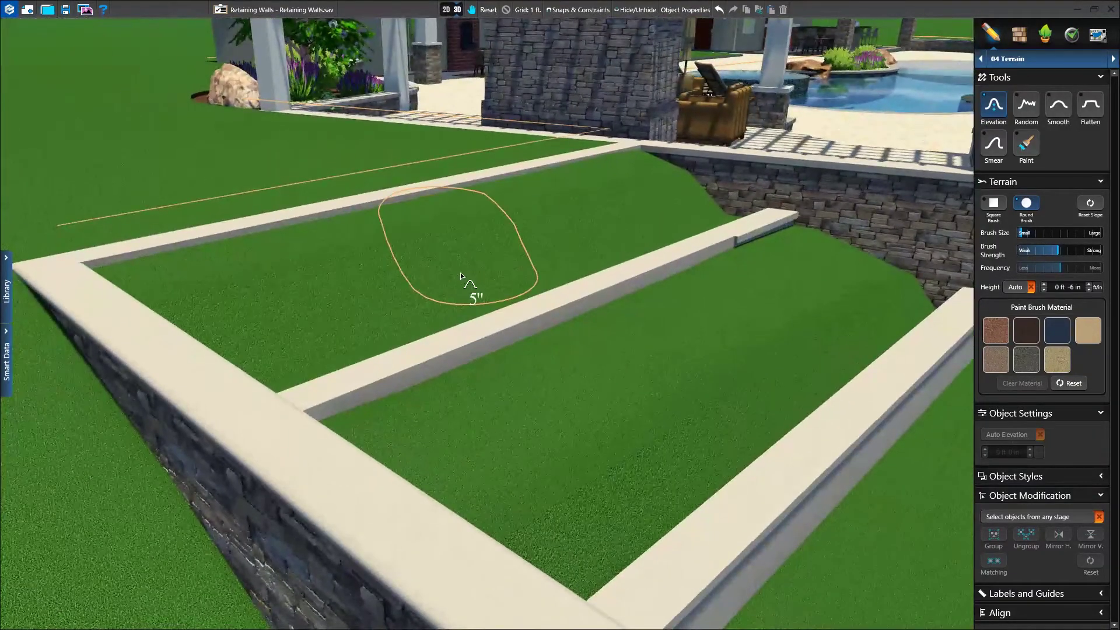
{"action": "mouse_move", "coordinate": [460, 272]}
{"action": "right_mouse_down"}
{"action": "mouse_move", "coordinate": [508, 350]}
{"action": "mouse_move", "coordinate": [489, 323]}
{"action": "right_mouse_up"}
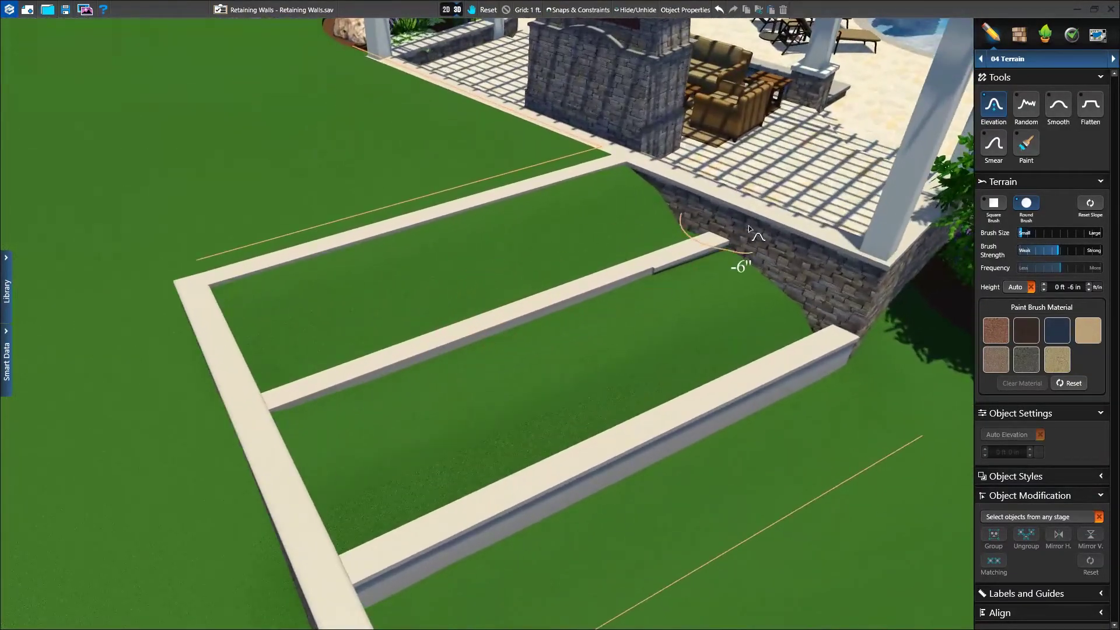
Step: In the 2D Hardscapes & Decks stage, outline the area between the top and middle strips as a hardscape with height -3 in
{"action": "left_click", "coordinate": [1027, 59]}
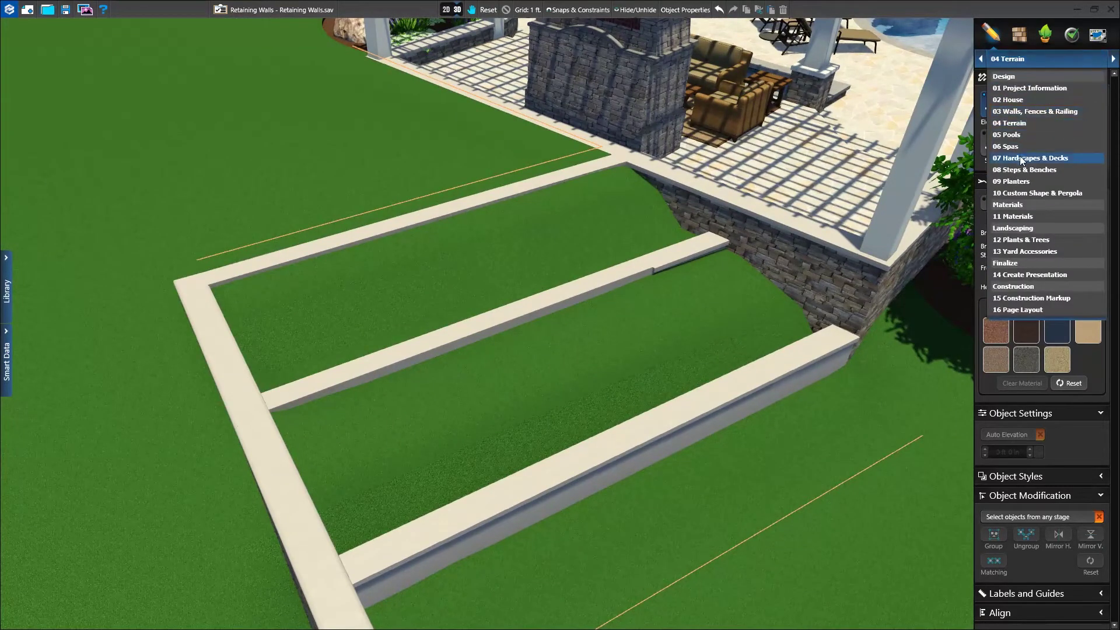
{"action": "left_click", "coordinate": [1021, 158]}
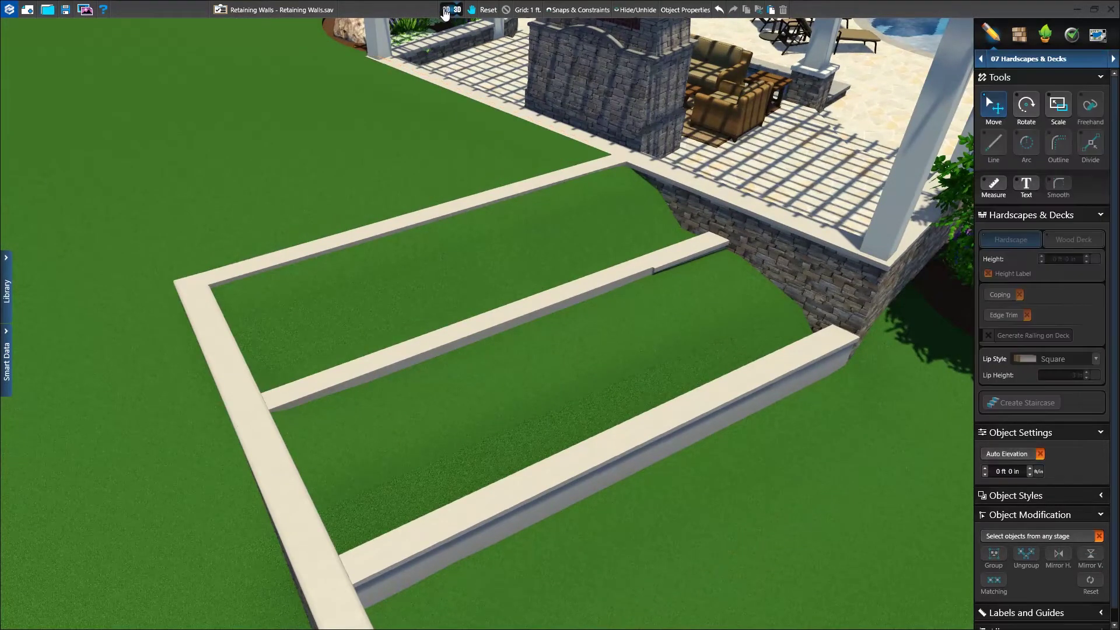
{"action": "left_click", "coordinate": [447, 11]}
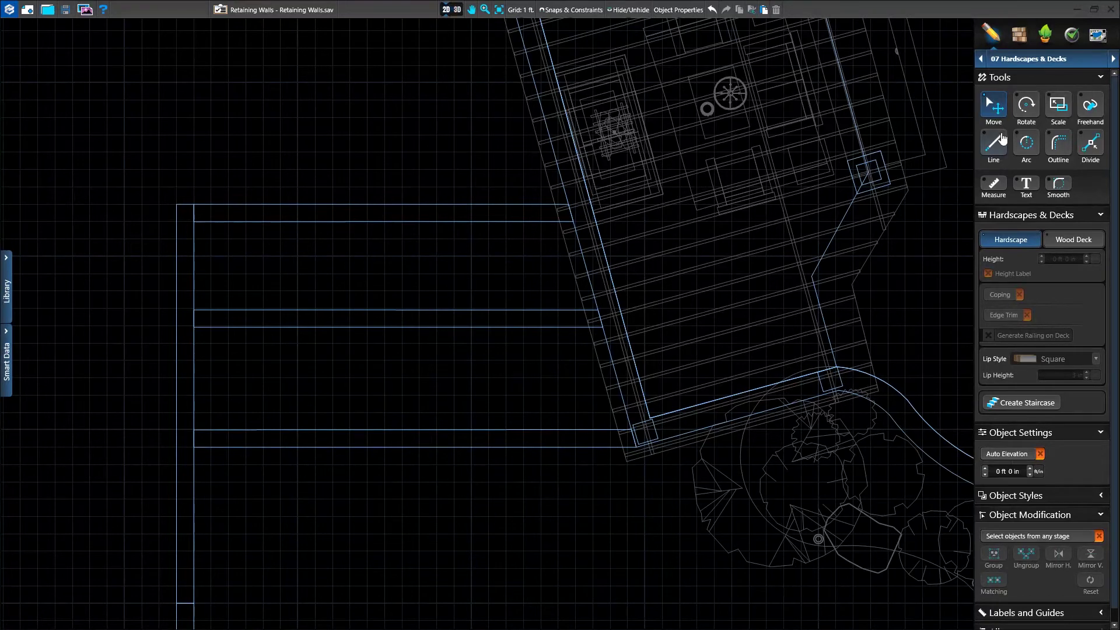
{"action": "left_click", "coordinate": [1050, 146]}
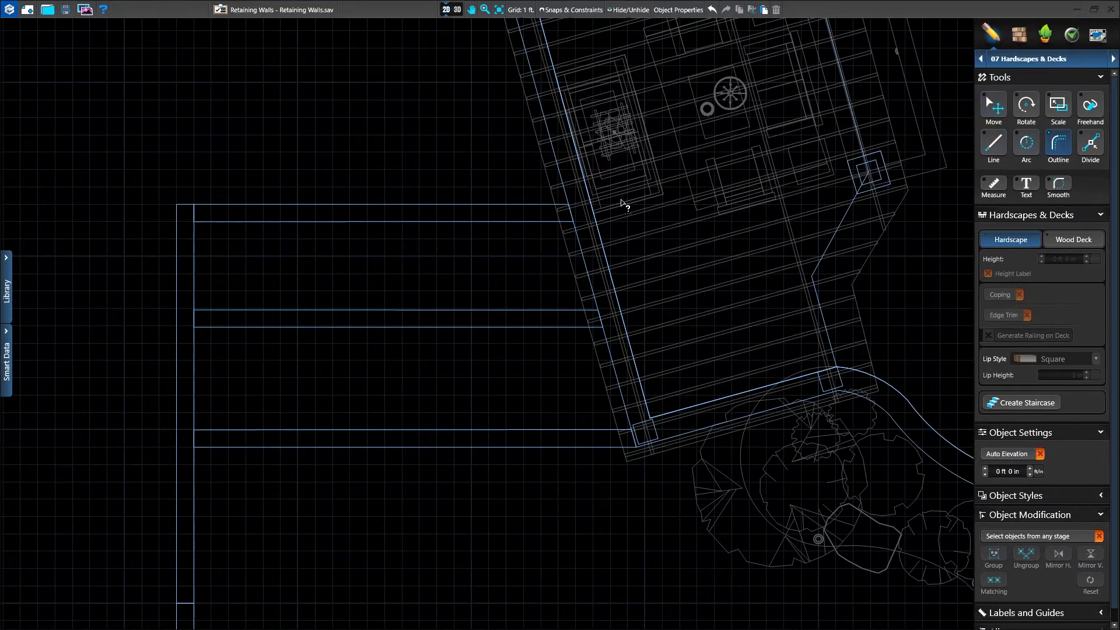
{"action": "left_click", "coordinate": [571, 222]}
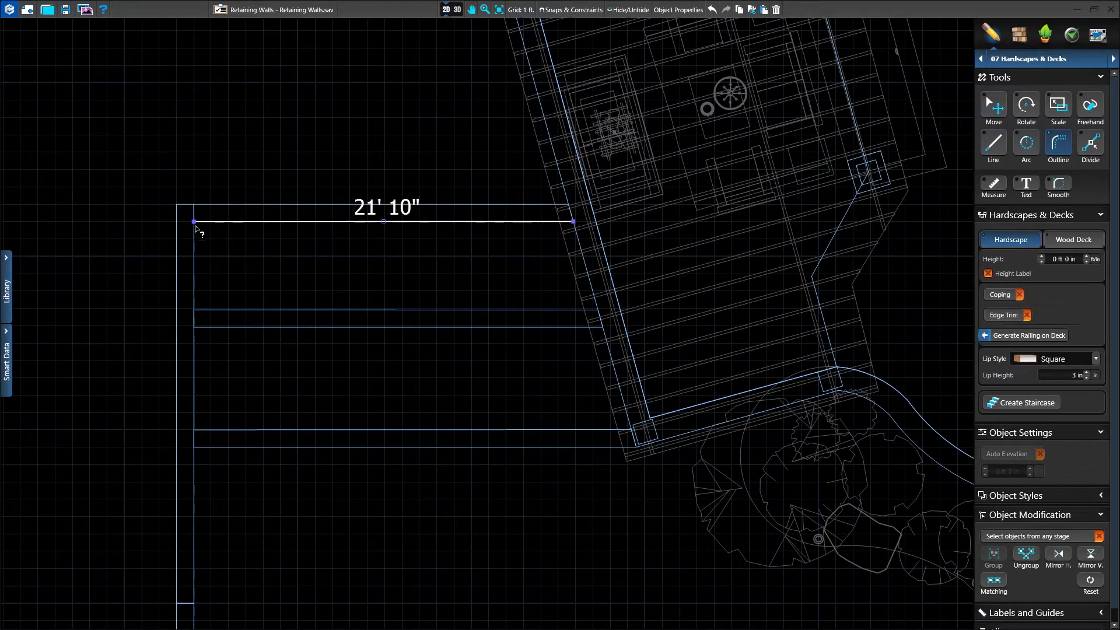
{"action": "left_click", "coordinate": [194, 309]}
{"action": "left_click", "coordinate": [598, 309]}
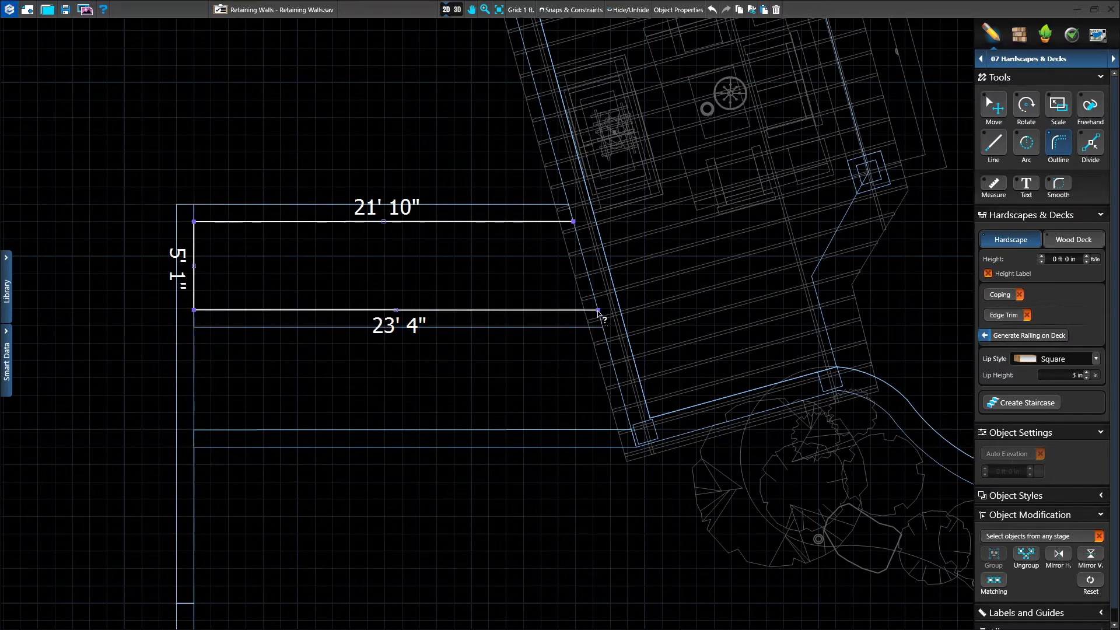
{"action": "left_click", "coordinate": [573, 222]}
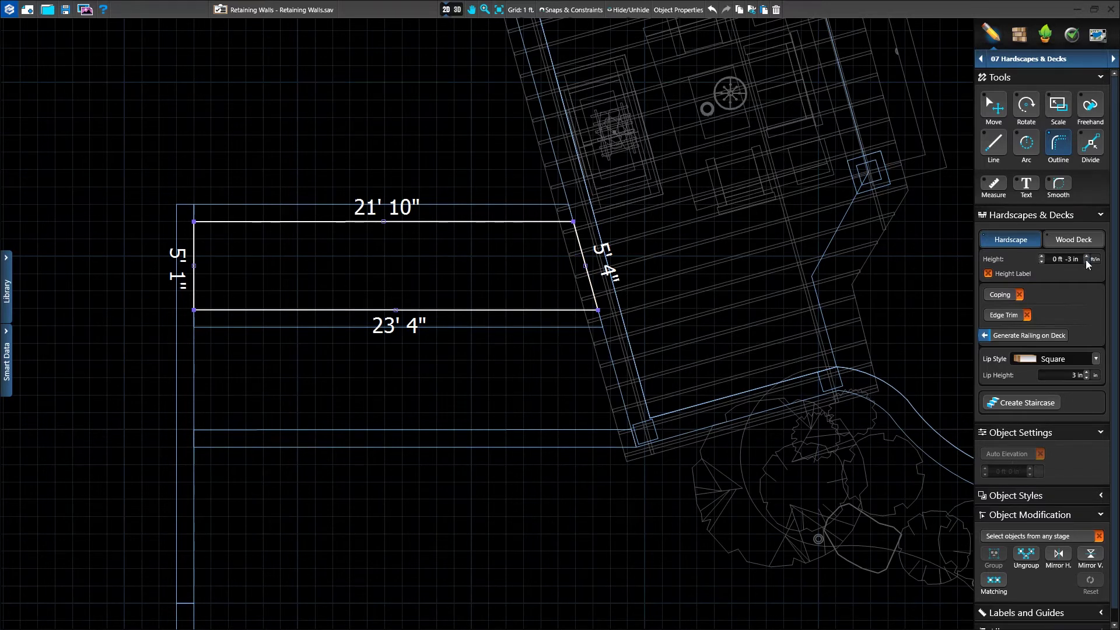
Step: Outline the area between the middle and lowest wall strips as a hardscape with height -2 ft 3 in, and deselect it
{"action": "left_click", "coordinate": [204, 328]}
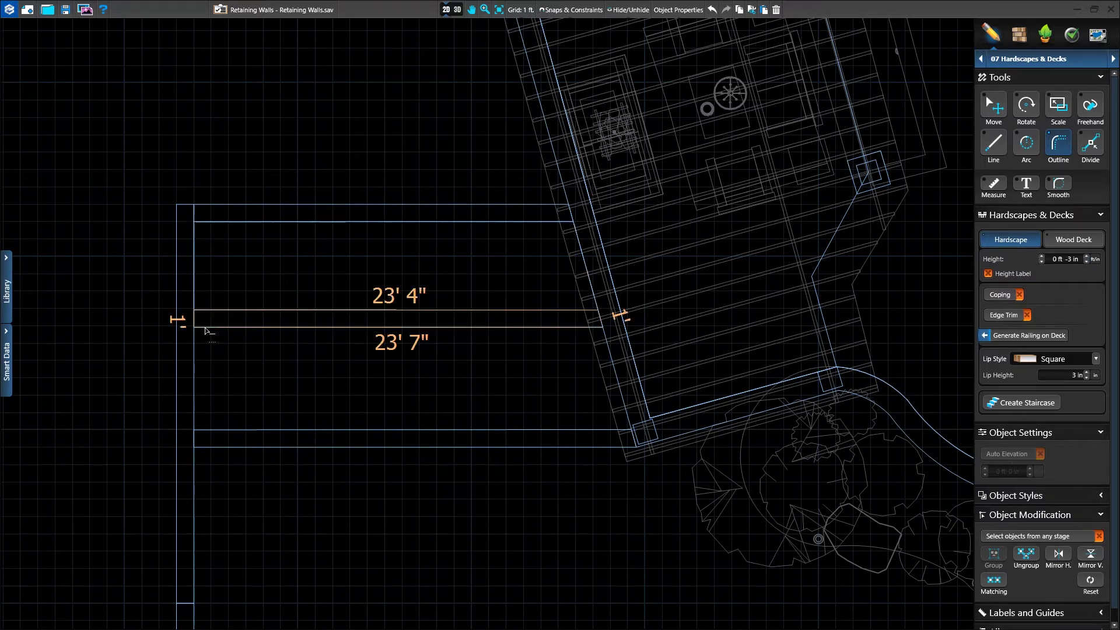
{"action": "left_click", "coordinate": [603, 328]}
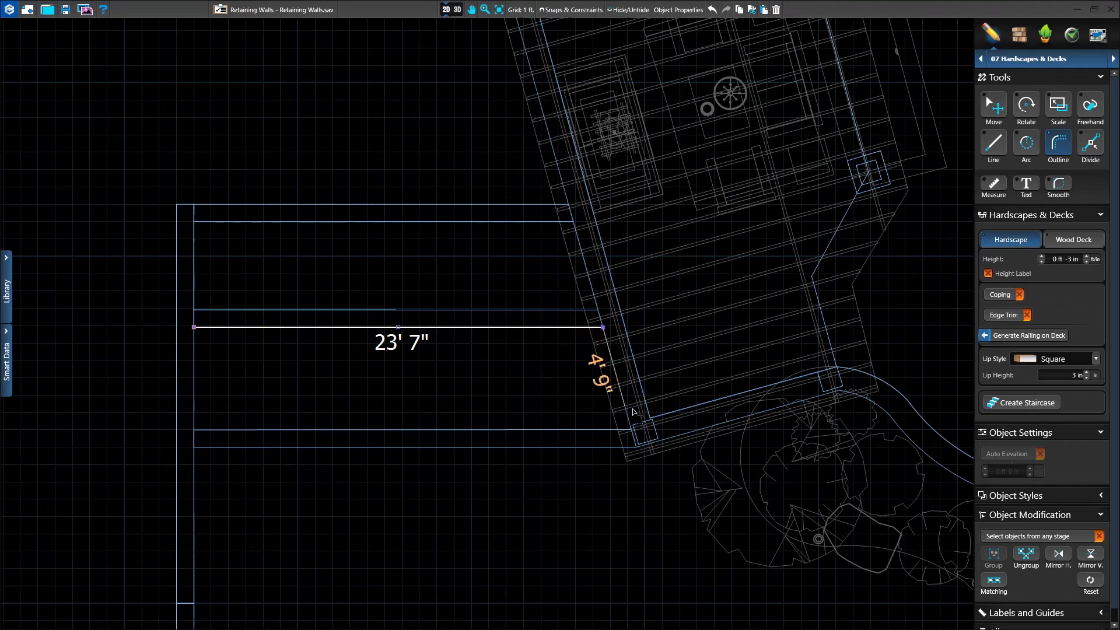
{"action": "left_click", "coordinate": [632, 430]}
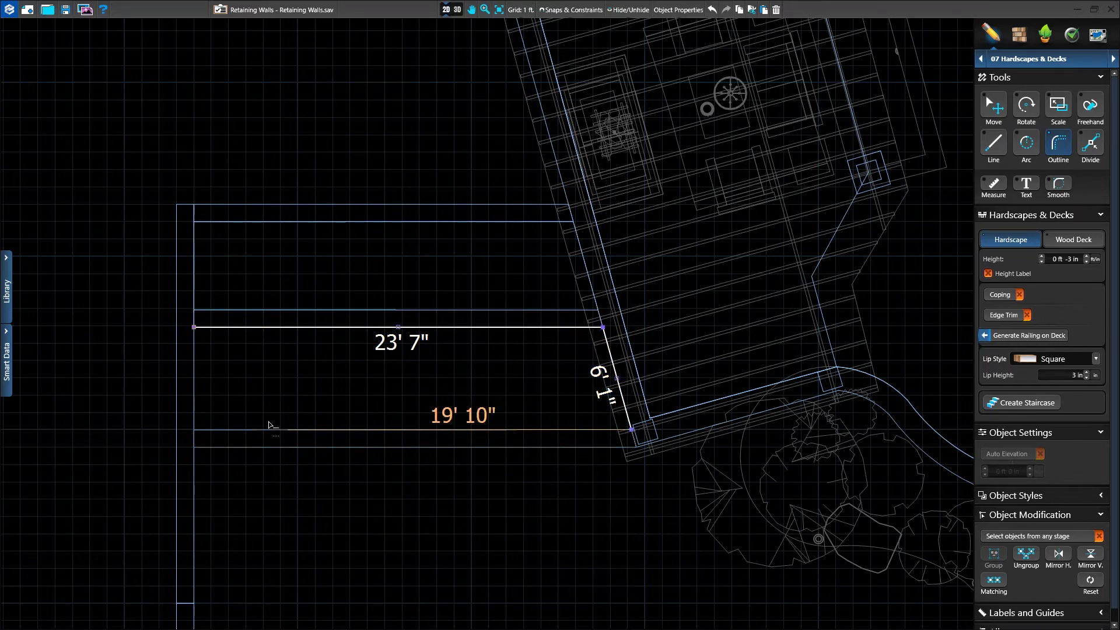
{"action": "left_click", "coordinate": [194, 430]}
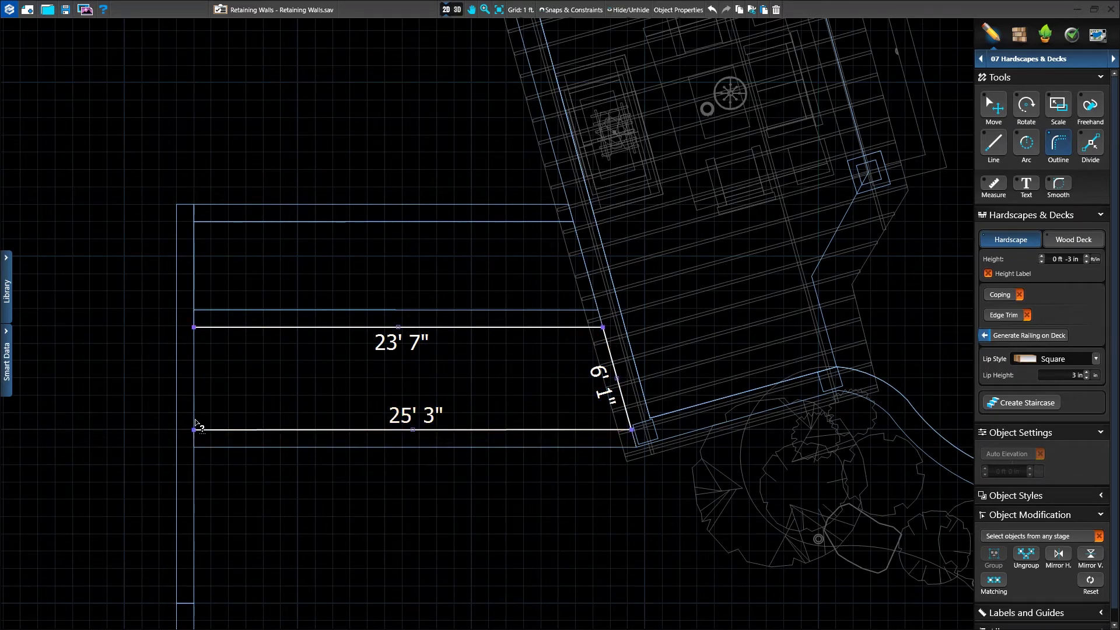
{"action": "left_click", "coordinate": [194, 327]}
{"action": "left_click", "coordinate": [1042, 261]}
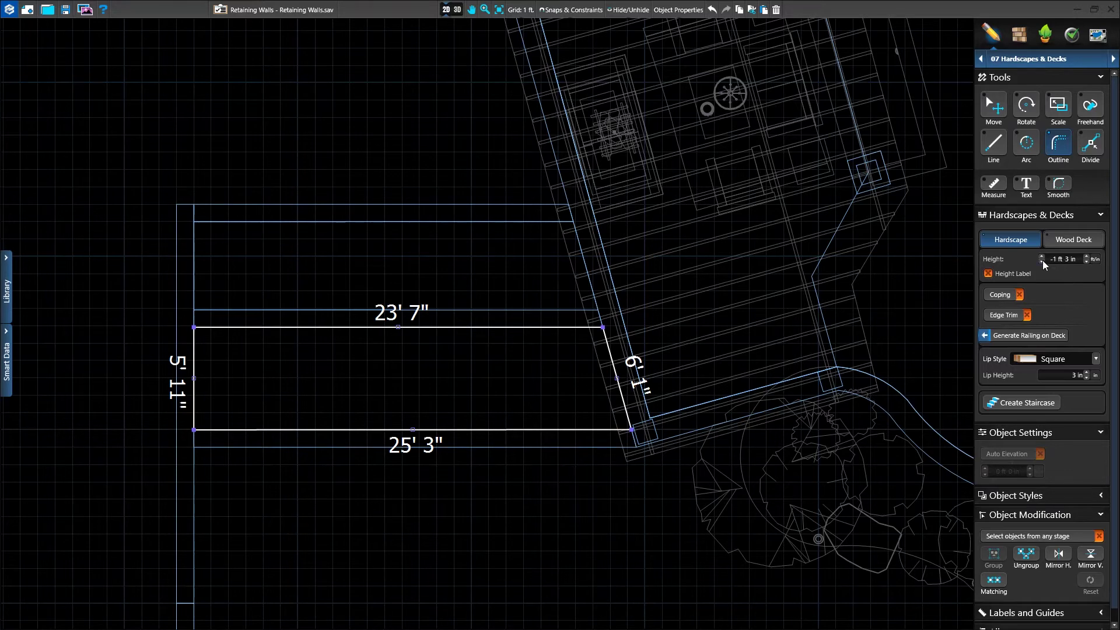
{"action": "left_click", "coordinate": [1042, 262]}
{"action": "left_click", "coordinate": [992, 111]}
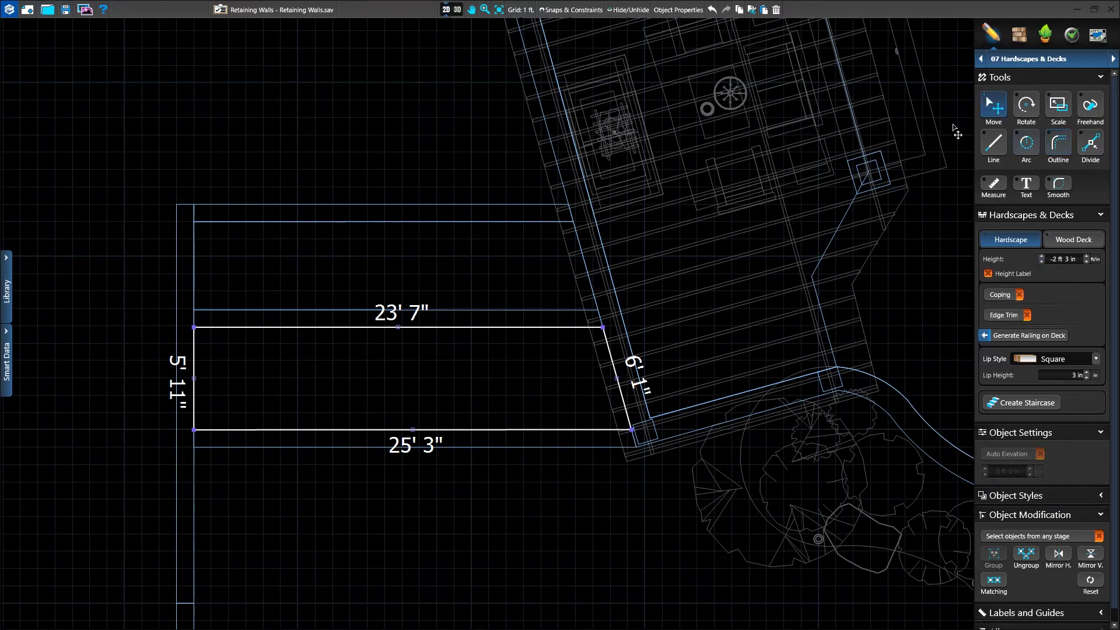
{"action": "left_click", "coordinate": [452, 125]}
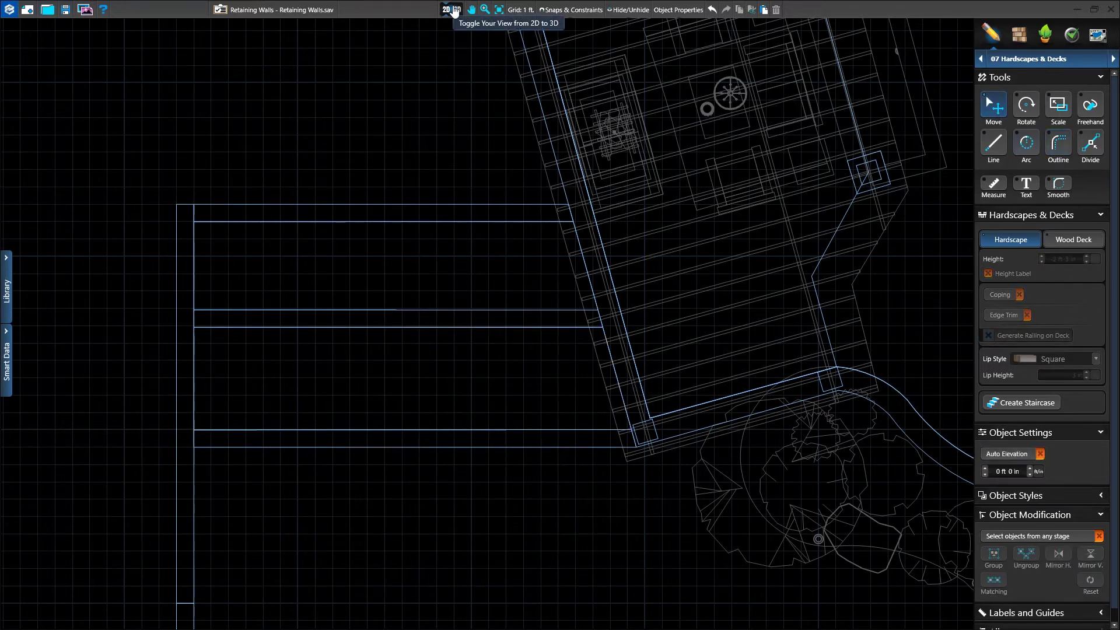
Step: In the 3D view, open the Materials stage, select the upper terrace surface and expand the Earth materials
{"action": "left_click", "coordinate": [454, 10]}
{"action": "left_click_drag", "start_coordinate": [441, 322], "coordinate": [461, 334]}
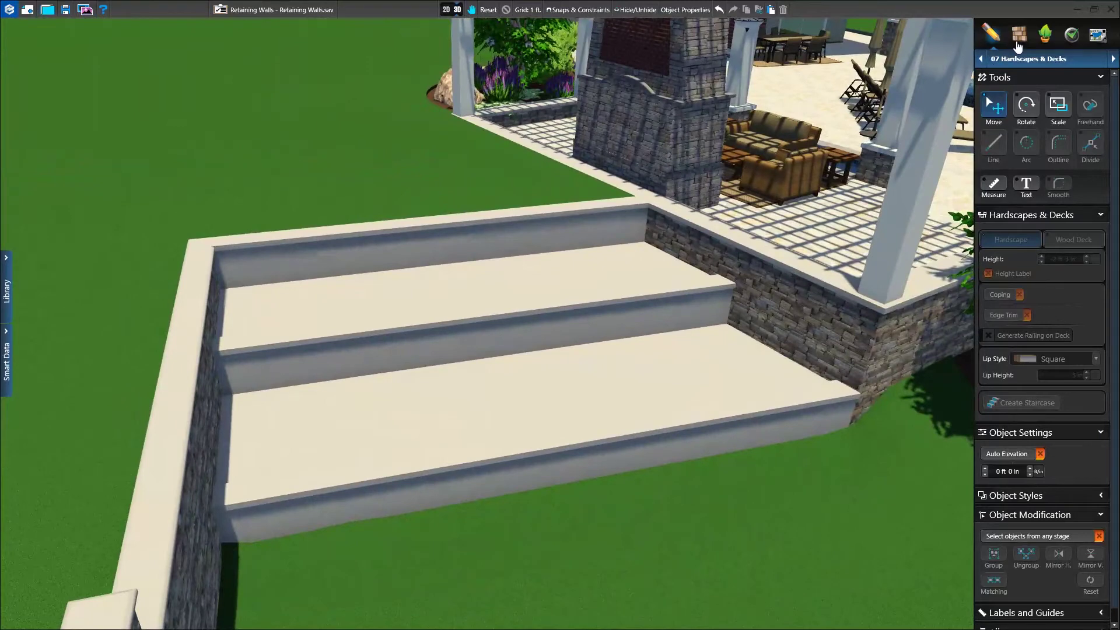
{"action": "left_click", "coordinate": [1016, 43]}
{"action": "left_click", "coordinate": [711, 254]}
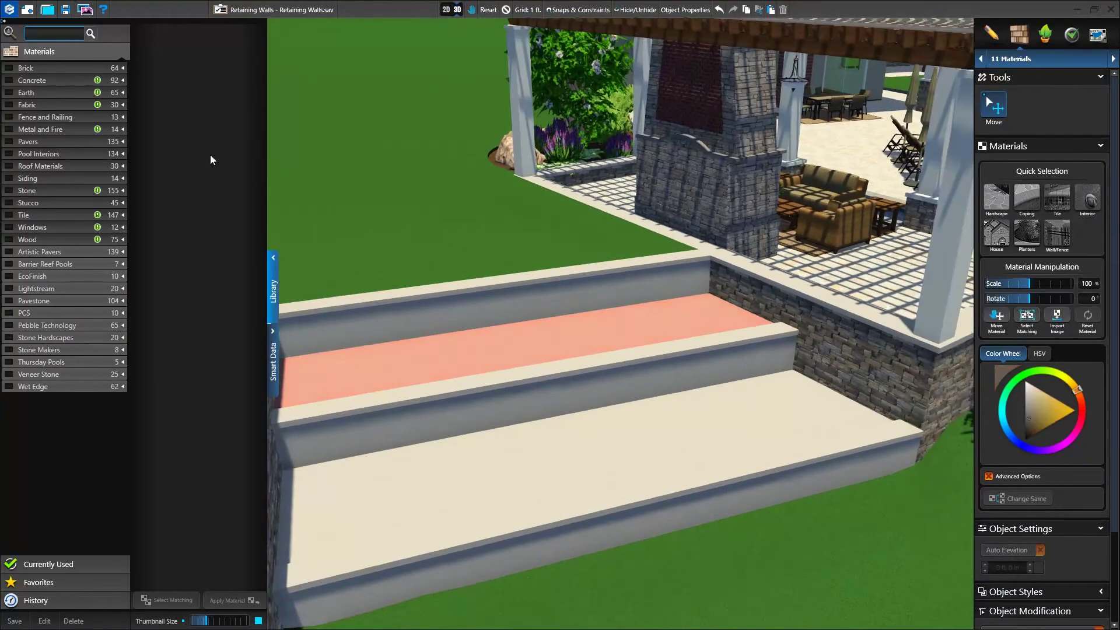
{"action": "left_click", "coordinate": [70, 93]}
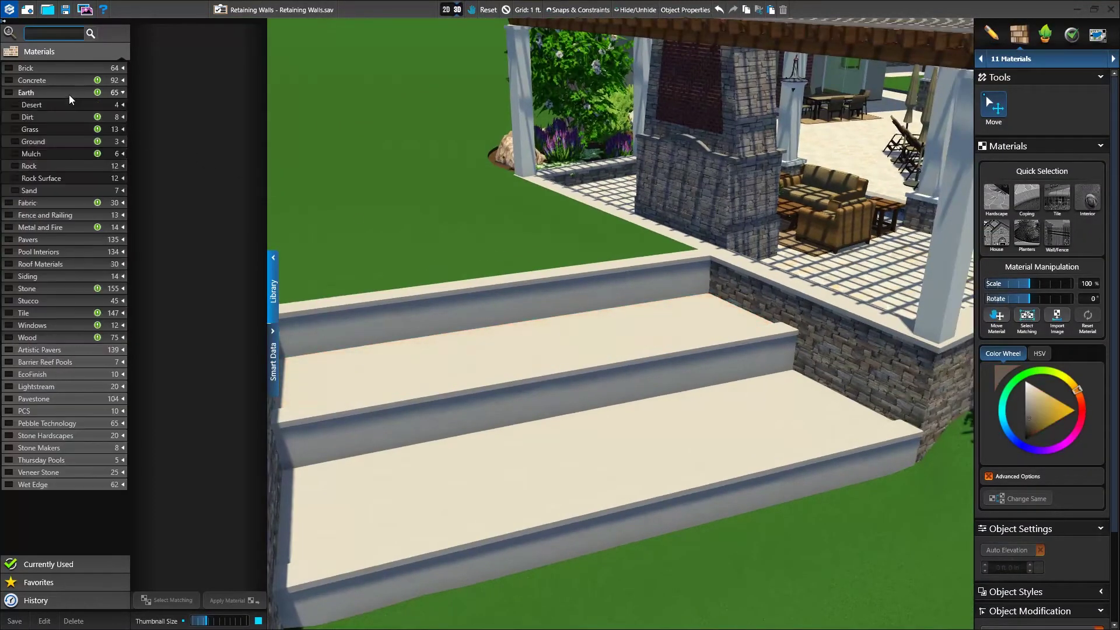
Step: Apply the Lawn, Dark grass material to the upper terrace surface and close the Grass collection
{"action": "left_click", "coordinate": [23, 130]}
{"action": "left_click", "coordinate": [232, 150]}
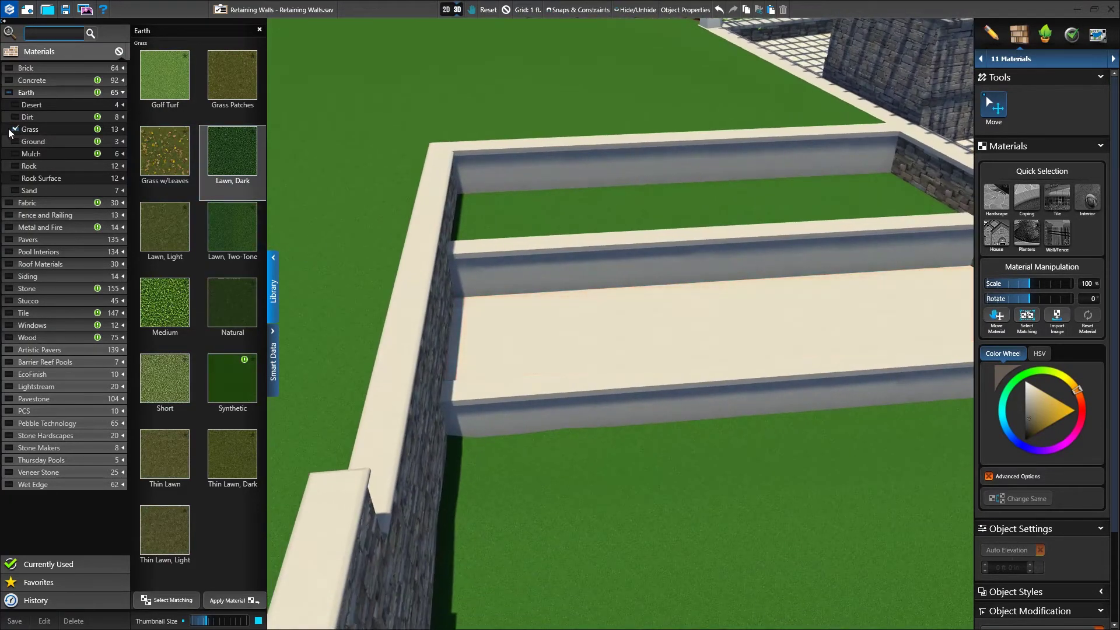
{"action": "left_click", "coordinate": [14, 131]}
{"action": "left_click", "coordinate": [16, 131]}
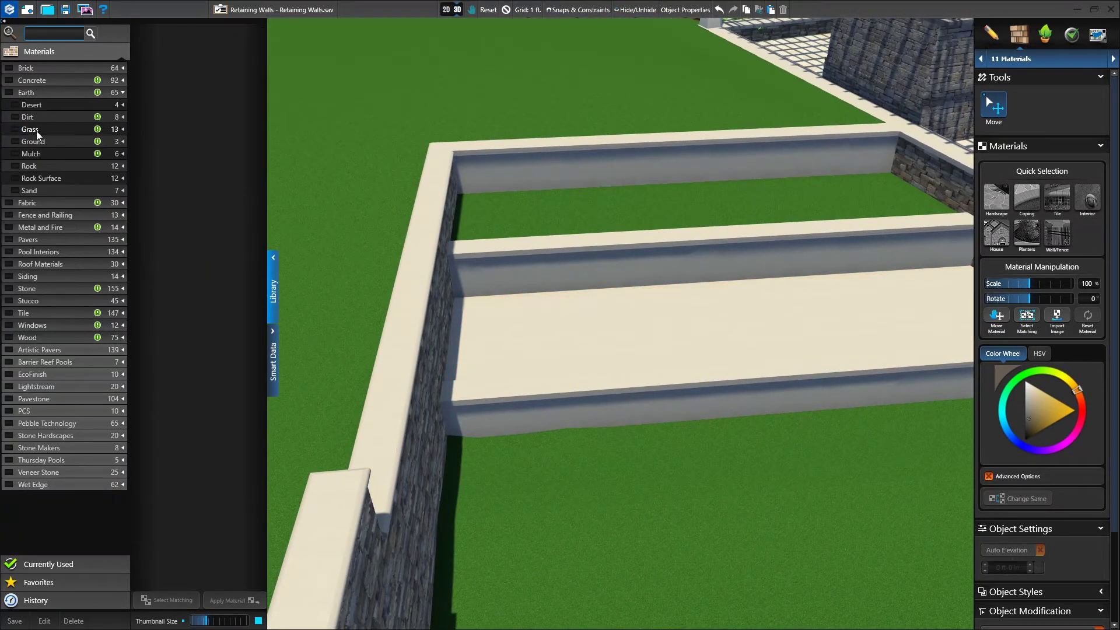
Step: Apply the Red mulch material to both the lower and upper terrace surfaces
{"action": "left_click", "coordinate": [16, 154]}
{"action": "left_click", "coordinate": [164, 227]}
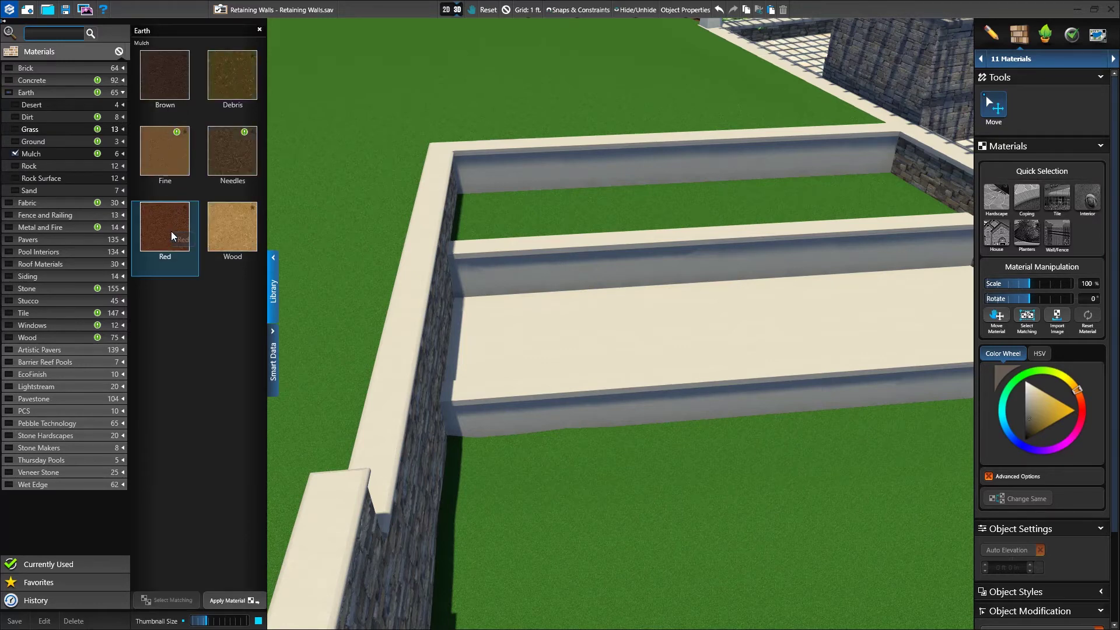
{"action": "left_click", "coordinate": [550, 277]}
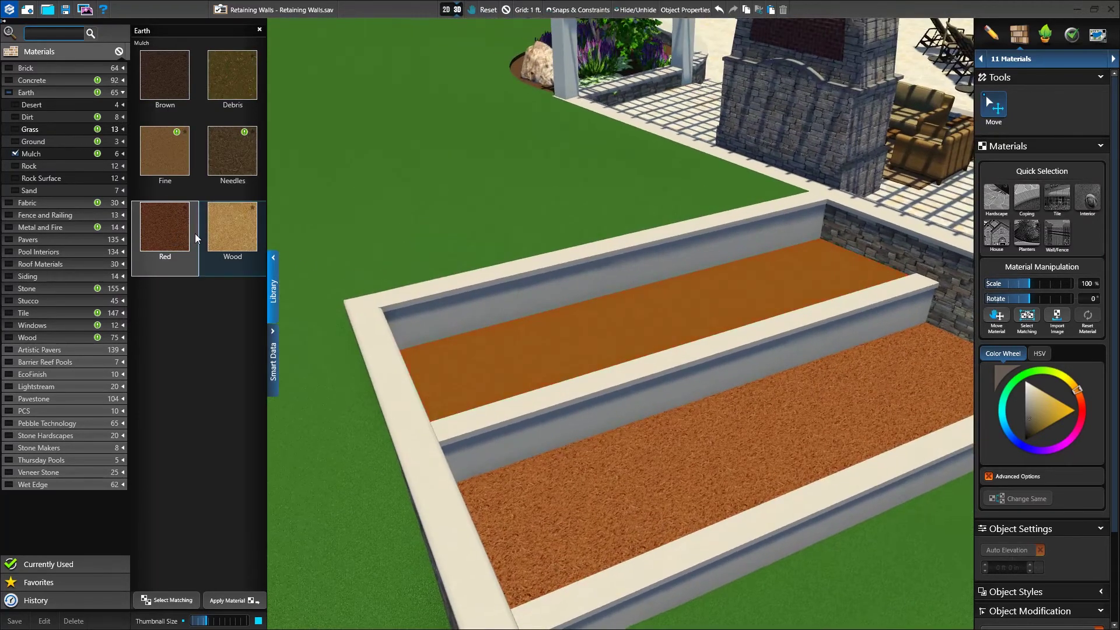
{"action": "left_click", "coordinate": [613, 315]}
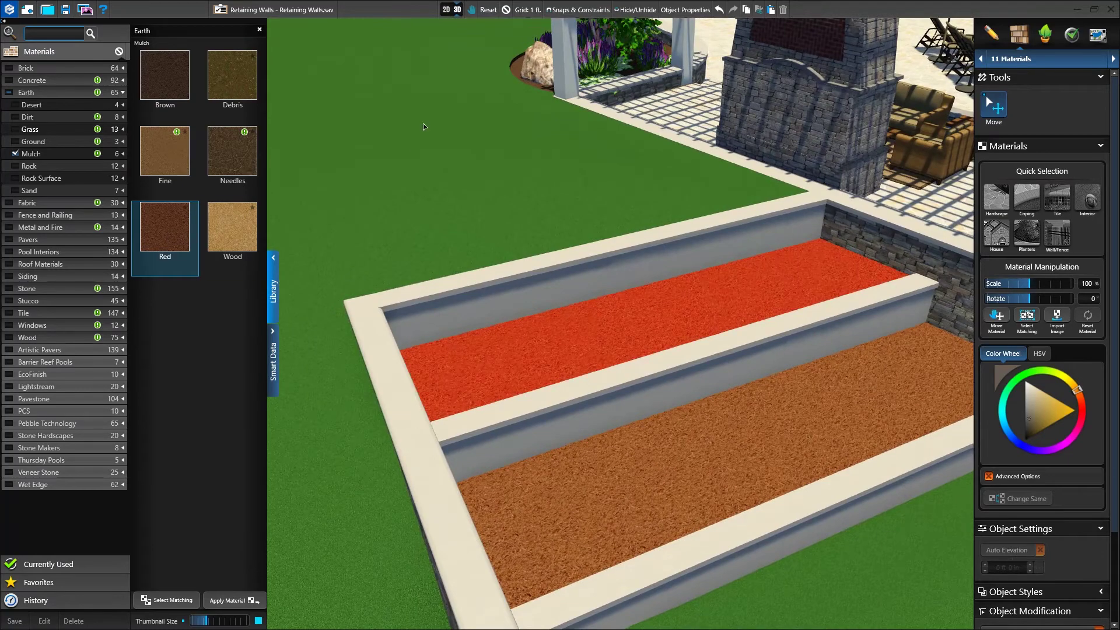
{"action": "left_click", "coordinate": [16, 154]}
Step: Open the Hardscapes & Decks stage in the 2D view and hide the library
{"action": "middle_click_drag", "start_coordinate": [500, 341], "coordinate": [417, 262]}
{"action": "scroll", "coordinate": [429, 310], "scroll_direction": "down", "scroll_amount": 3}
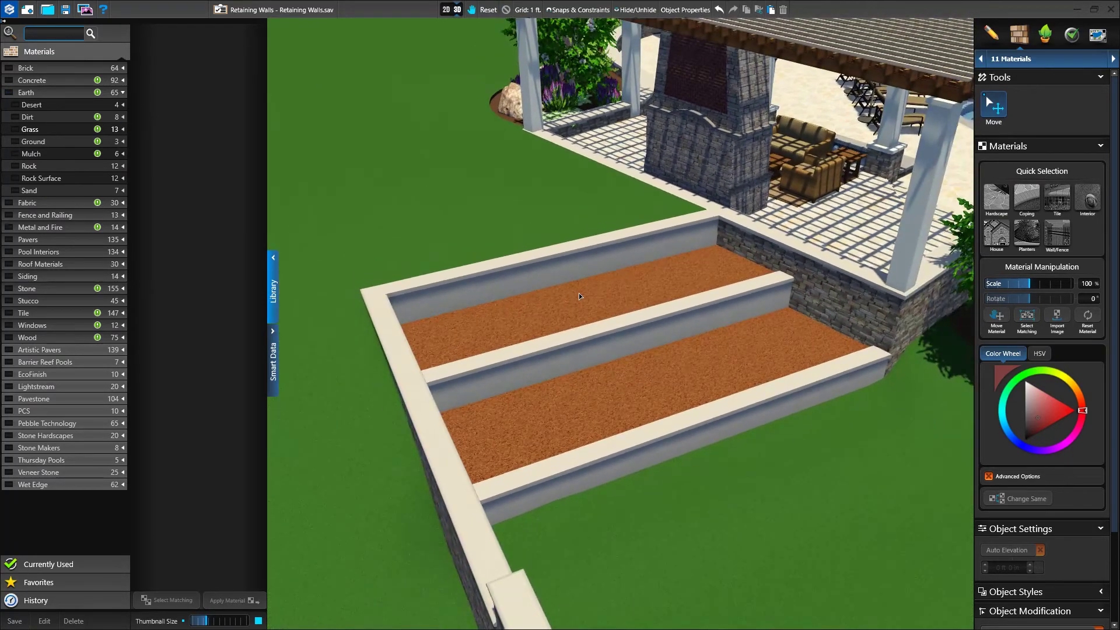
{"action": "left_click_drag", "start_coordinate": [601, 335], "coordinate": [643, 417]}
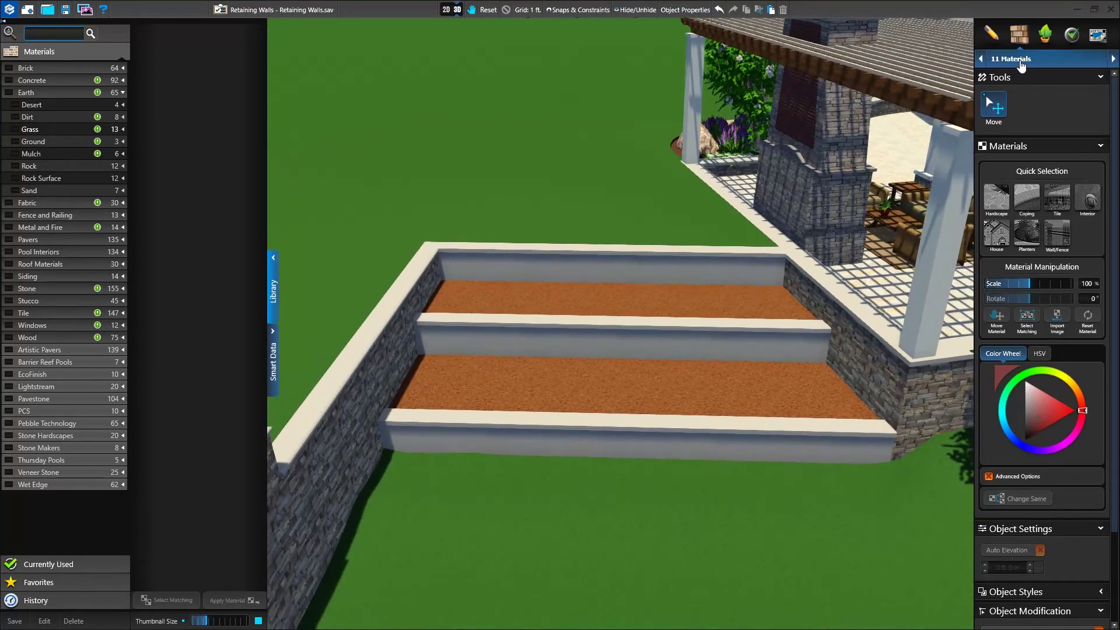
{"action": "left_click", "coordinate": [1022, 58]}
{"action": "left_click", "coordinate": [1012, 159]}
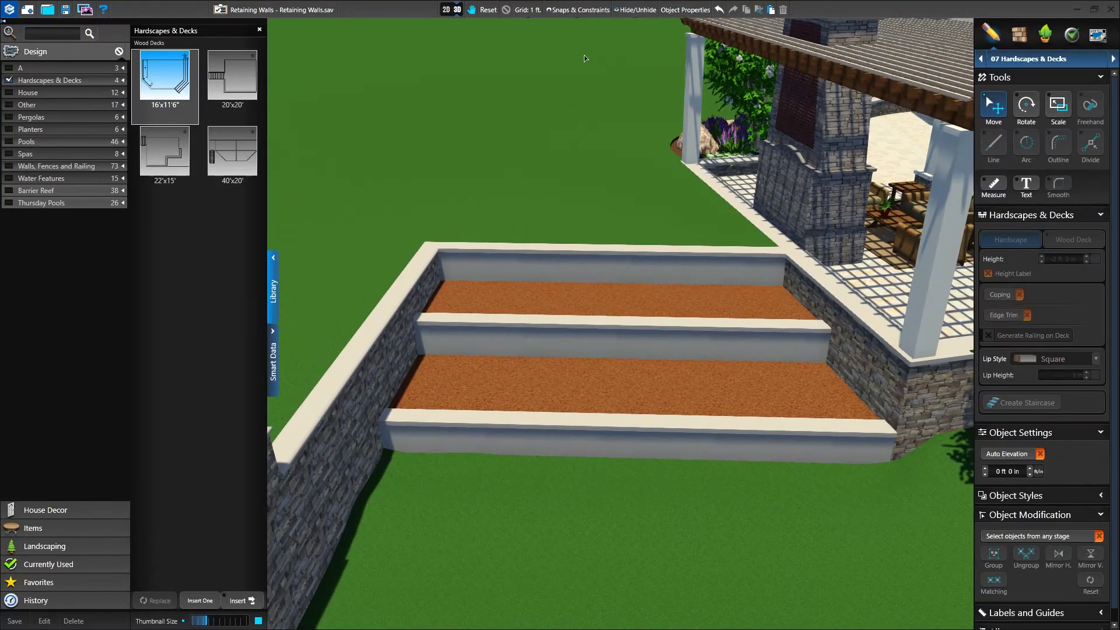
{"action": "left_click", "coordinate": [447, 10]}
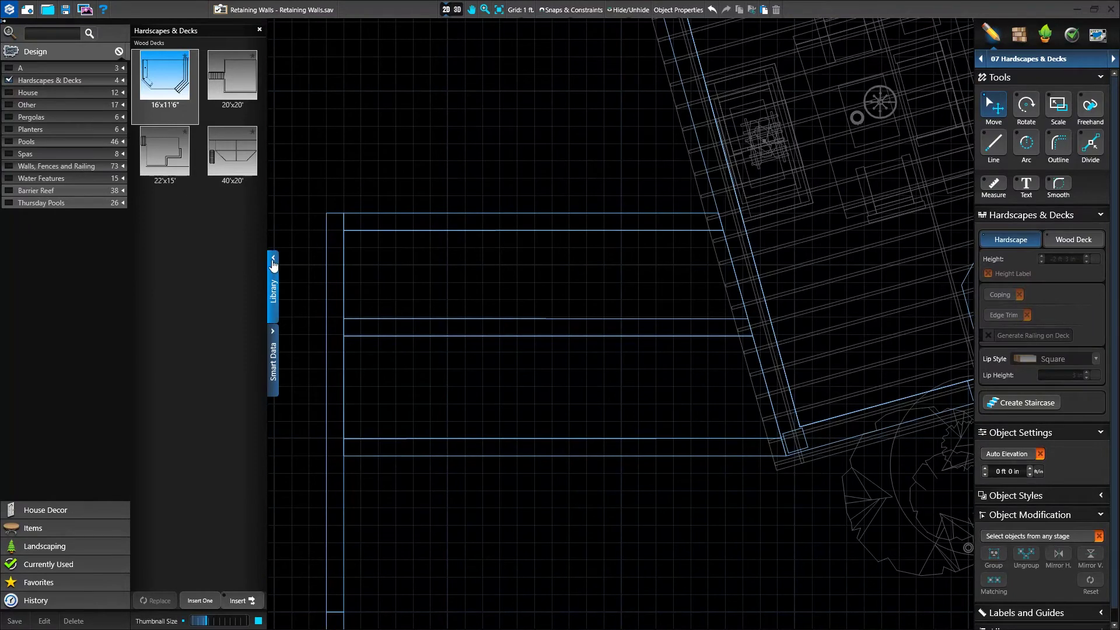
{"action": "left_click", "coordinate": [273, 257]}
Step: Draw a closed hardscape about 26 ft by 4 ft 11 in below the lowest wall strip and set its height to about -4 ft
{"action": "left_click", "coordinate": [996, 151]}
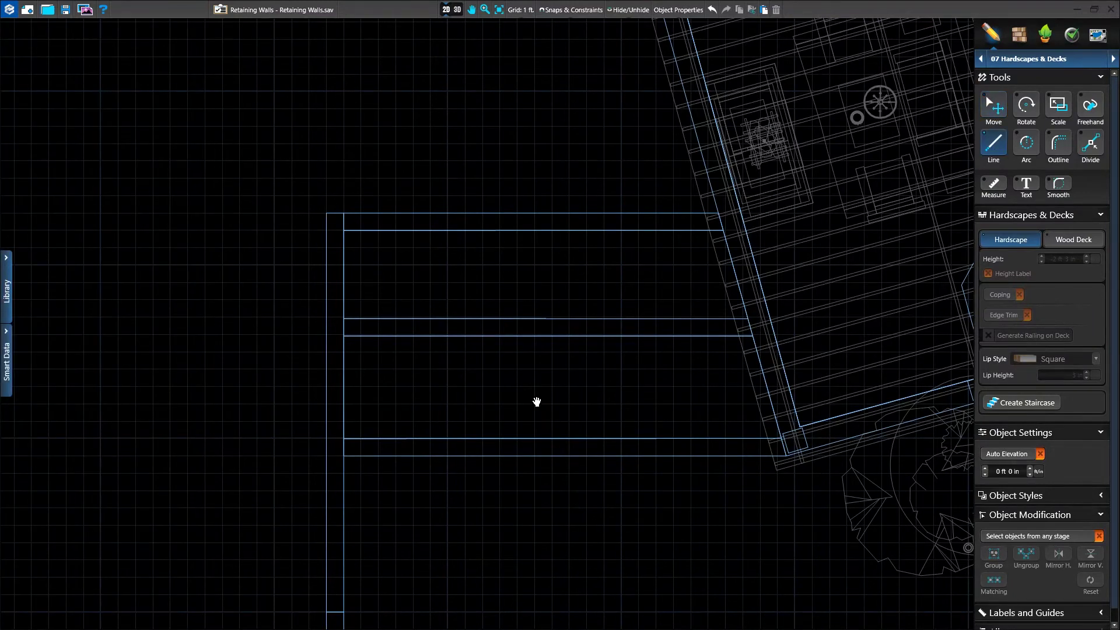
{"action": "middle_click_drag", "start_coordinate": [535, 401], "coordinate": [487, 296]}
{"action": "left_click", "coordinate": [297, 343]}
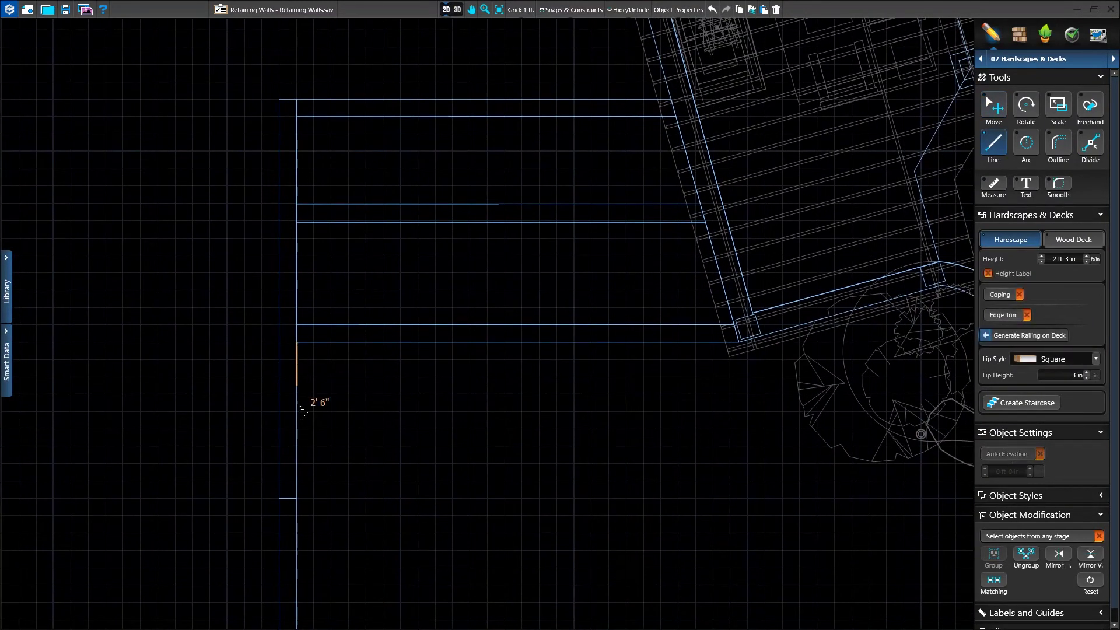
{"action": "left_click", "coordinate": [298, 429]}
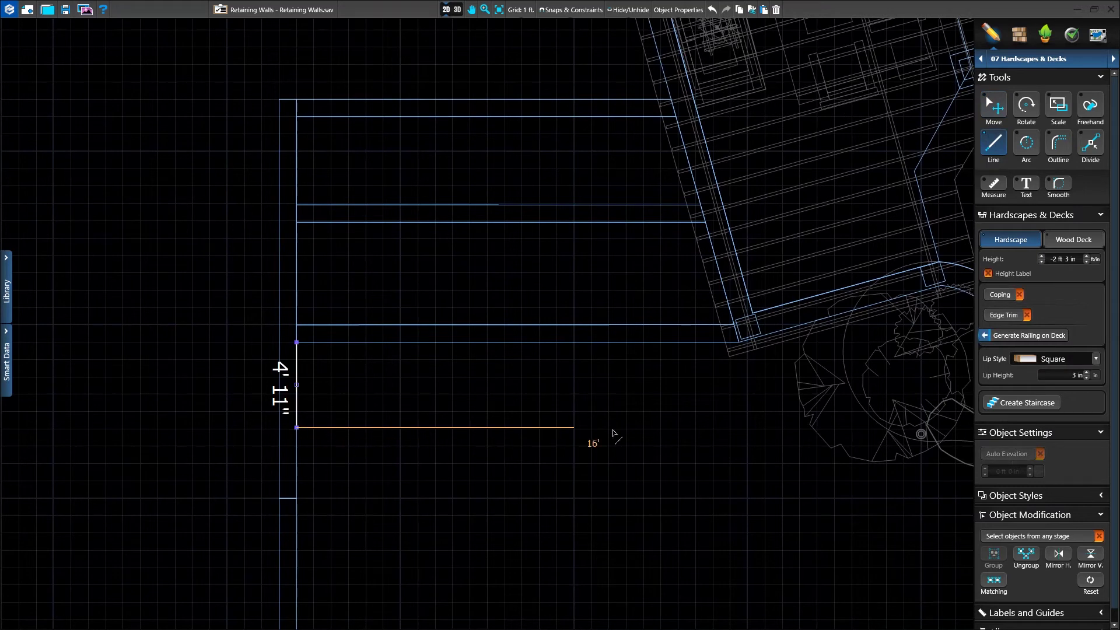
{"action": "left_click", "coordinate": [748, 429]}
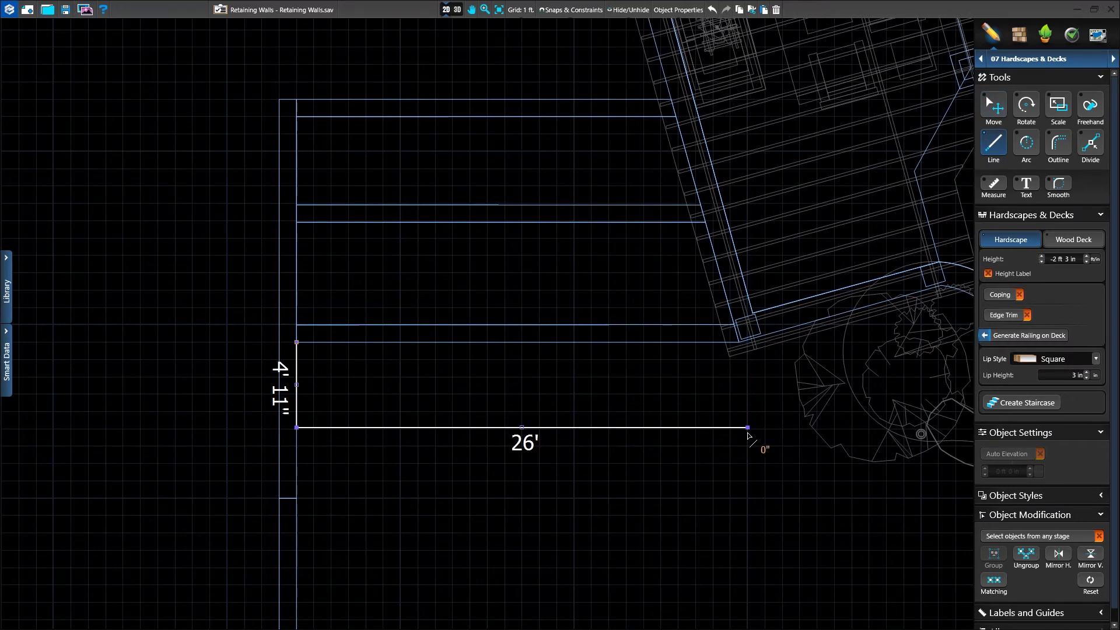
{"action": "double_click", "coordinate": [741, 343]}
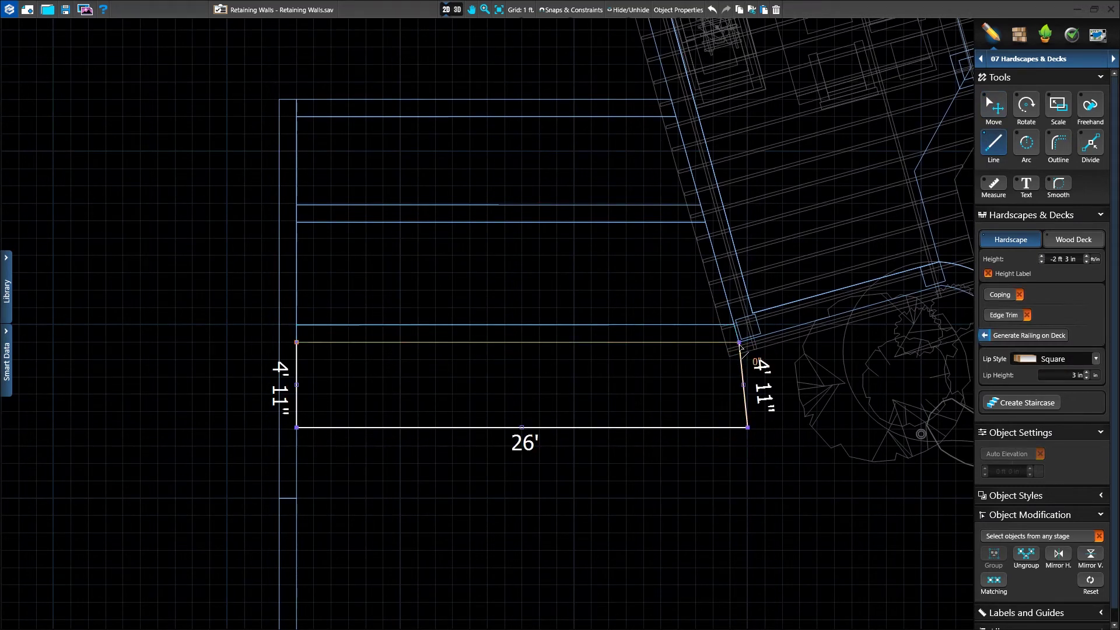
{"action": "left_click", "coordinate": [1042, 261]}
{"action": "left_click", "coordinate": [1042, 261]}
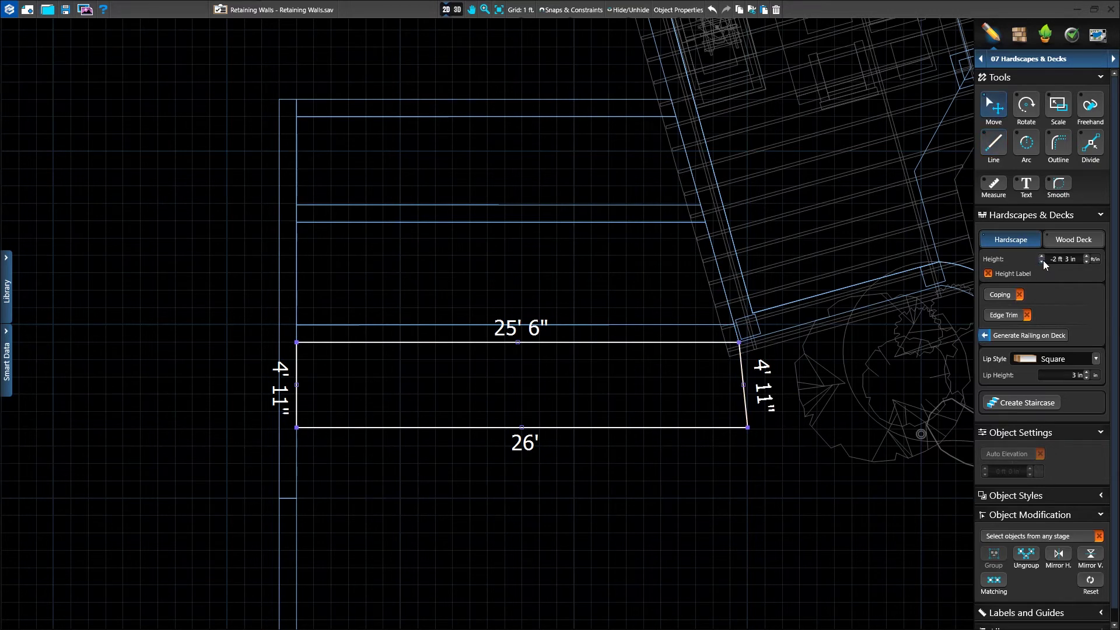
{"action": "left_click", "coordinate": [1086, 261]}
Step: Check the new hardscape below the lowest wall in 3D and open the Terrain stage
{"action": "left_click", "coordinate": [455, 10]}
{"action": "middle_click_drag", "start_coordinate": [490, 282], "coordinate": [467, 292]}
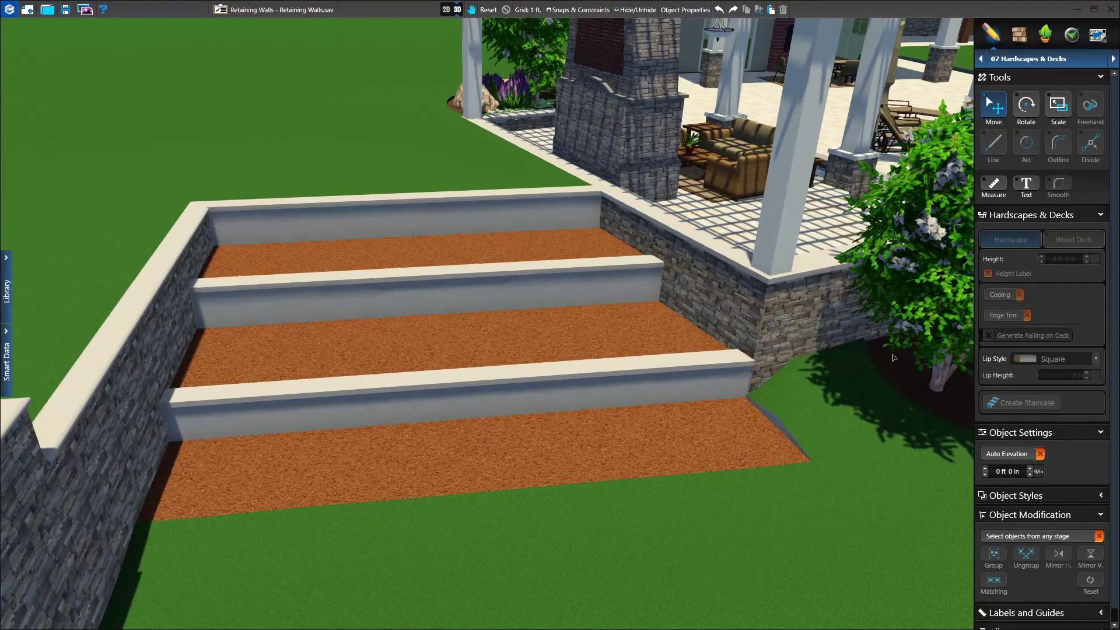
{"action": "left_click", "coordinate": [1031, 59]}
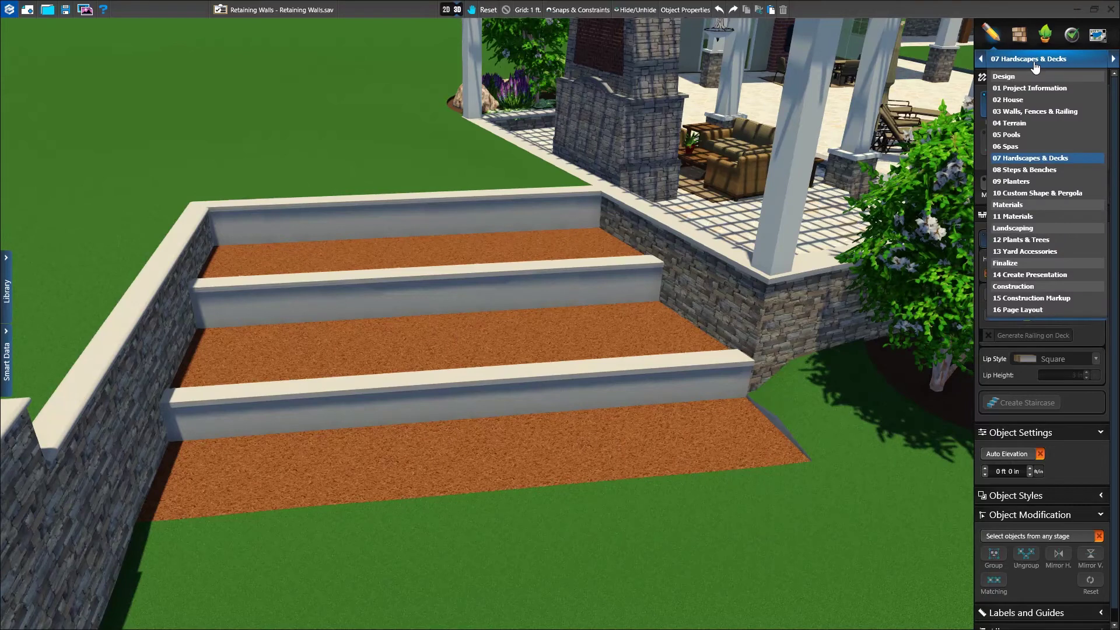
{"action": "left_click", "coordinate": [1017, 120]}
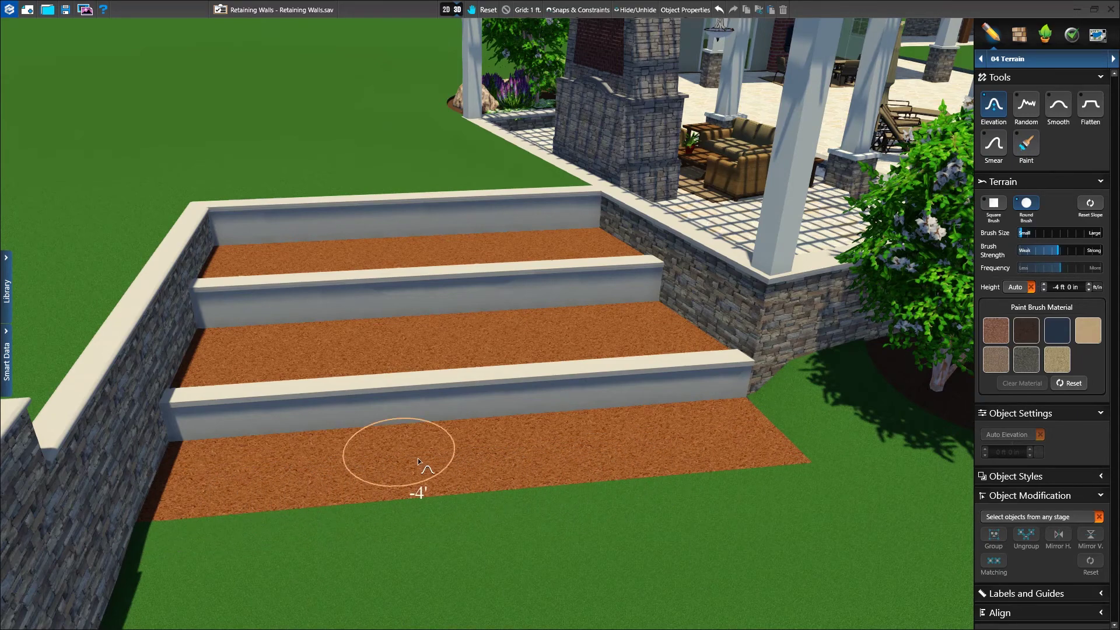
Step: In the Materials stage, apply the Lawn, Dark grass material to the hardscape in front of the lowest wall and inspect the blend
{"action": "left_click", "coordinate": [1028, 35]}
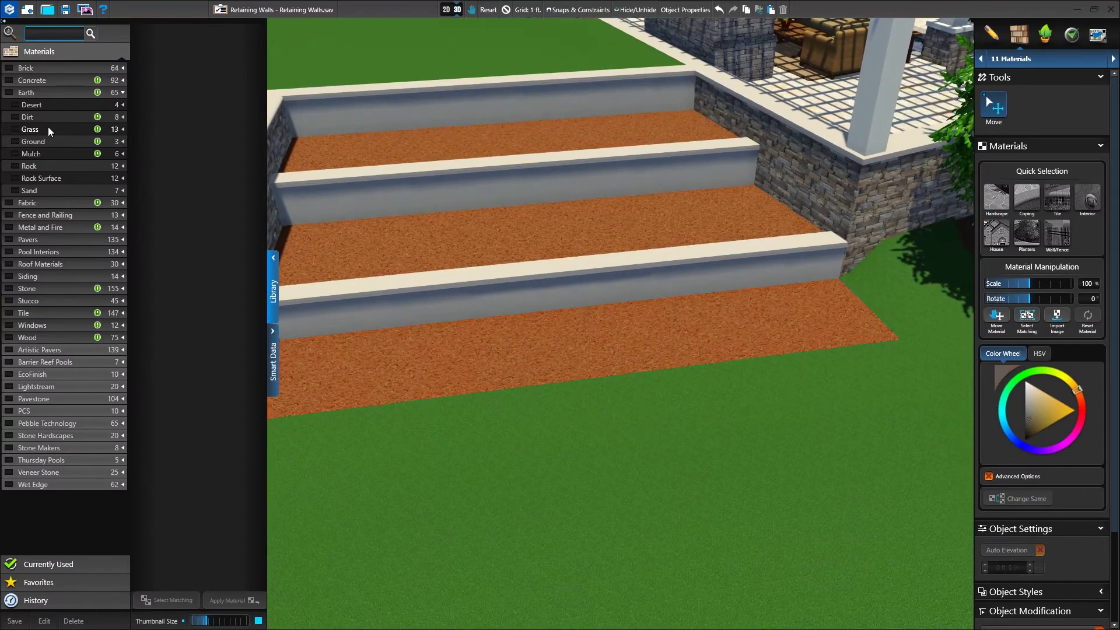
{"action": "left_click", "coordinate": [29, 129]}
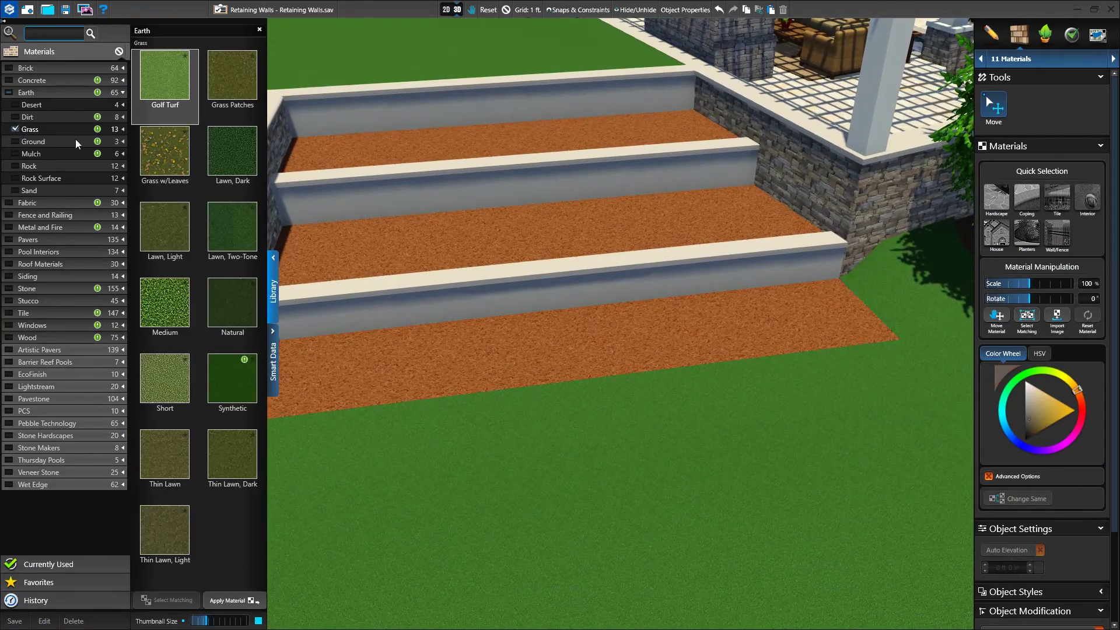
{"action": "double_click", "coordinate": [233, 157]}
{"action": "left_click", "coordinate": [507, 10]}
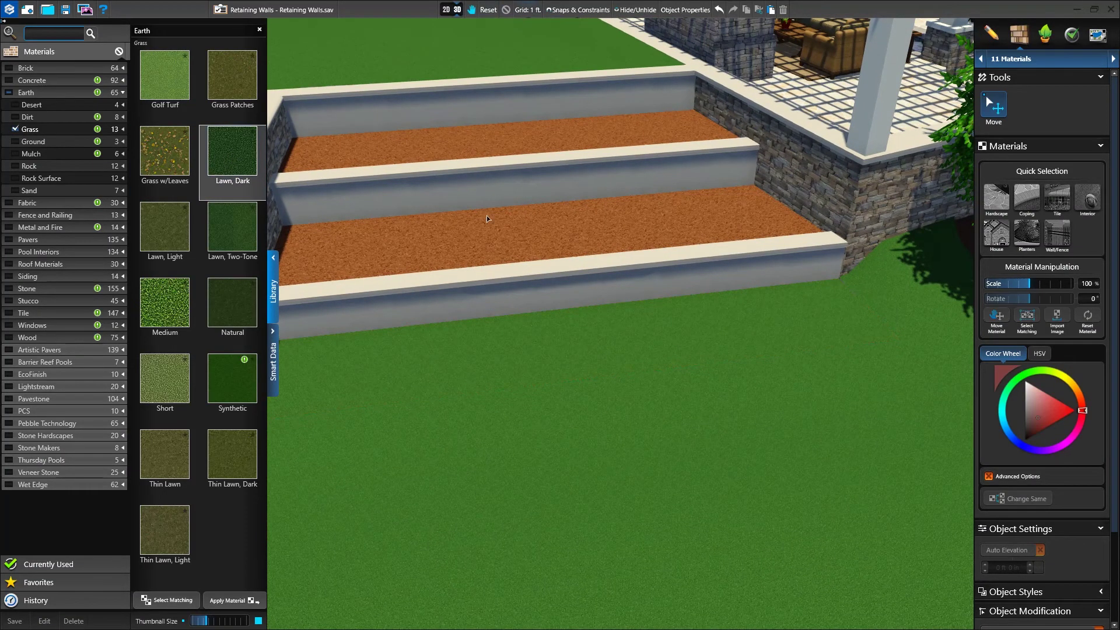
{"action": "middle_click_drag", "start_coordinate": [488, 217], "coordinate": [498, 254]}
{"action": "right_click_drag", "start_coordinate": [795, 279], "coordinate": [805, 227]}
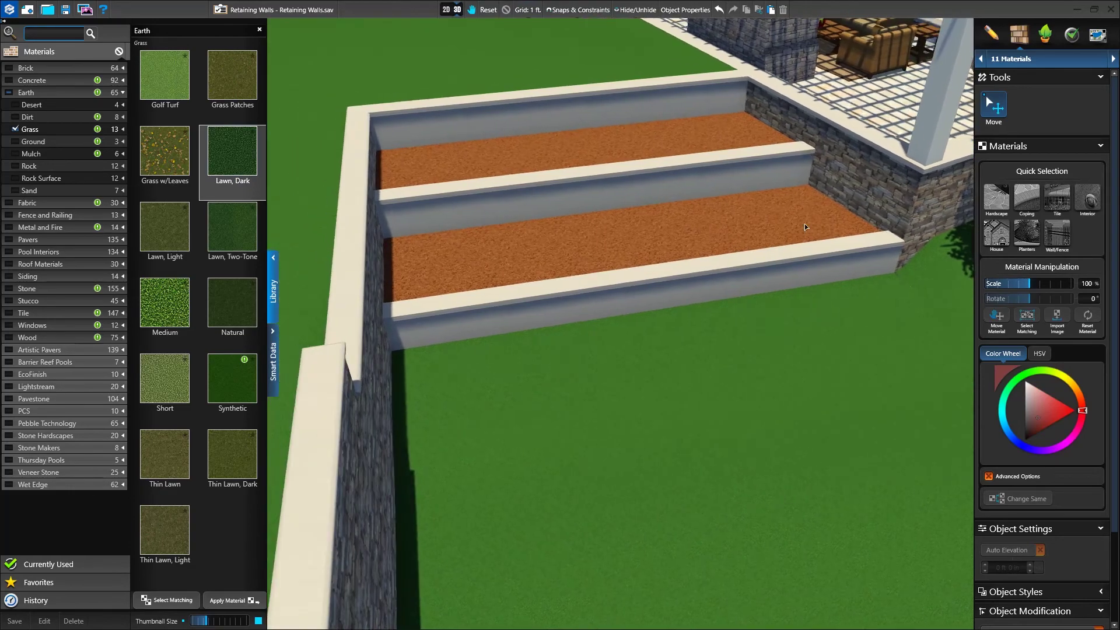